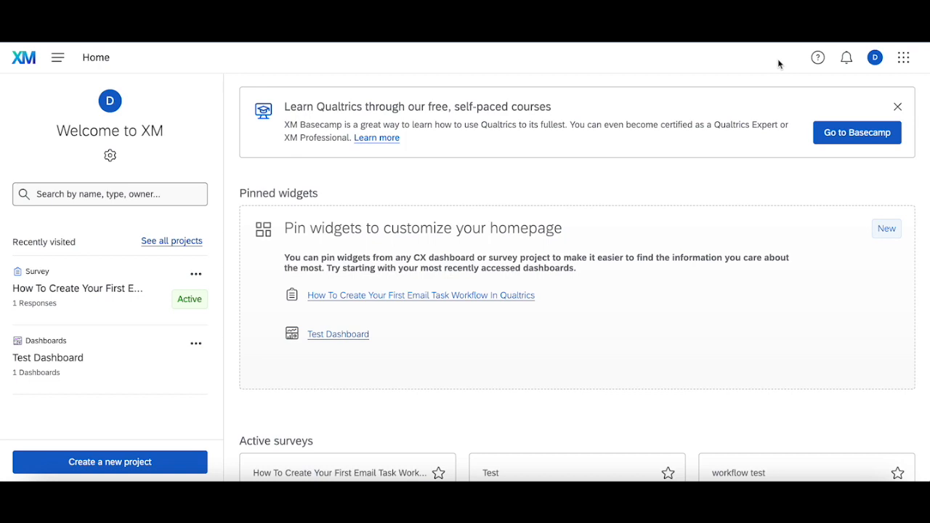
Open the email task survey project's Workflows tab and choose Create a workflow
click(128, 287)
click(96, 289)
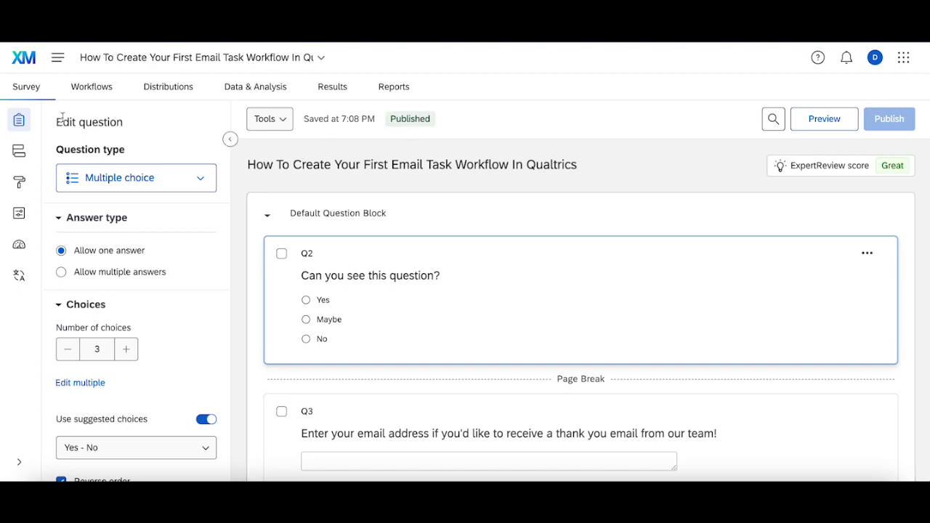
click(99, 94)
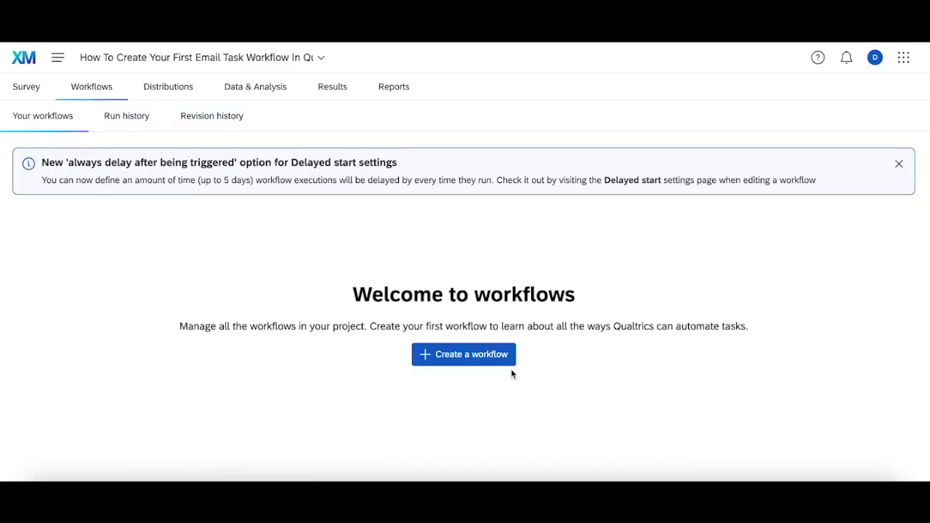
click(468, 355)
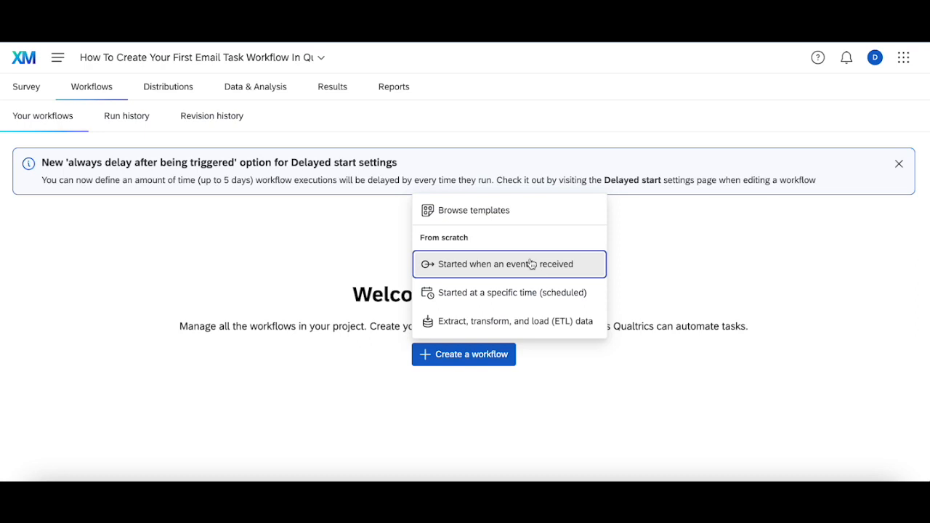
Start an event-triggered workflow using the Survey response extension as its trigger
click(513, 267)
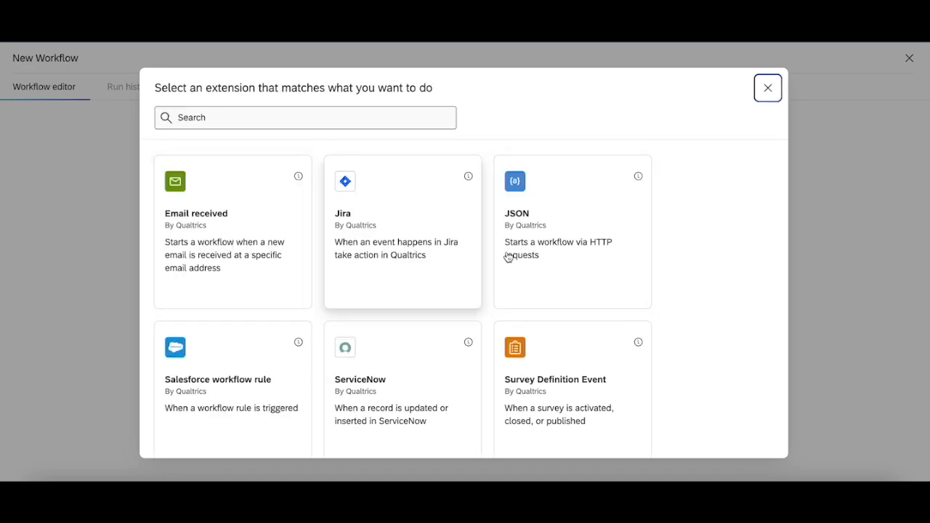
scroll(438, 375, down, 4)
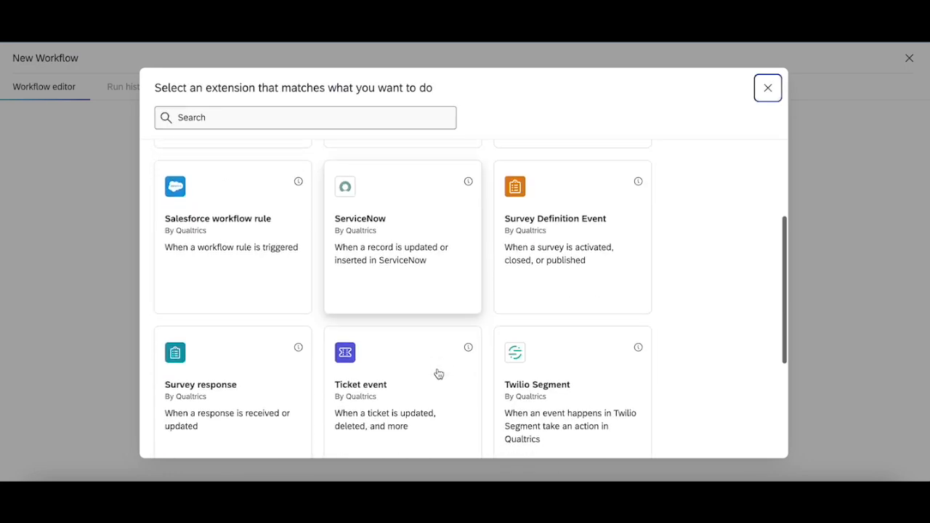
click(270, 297)
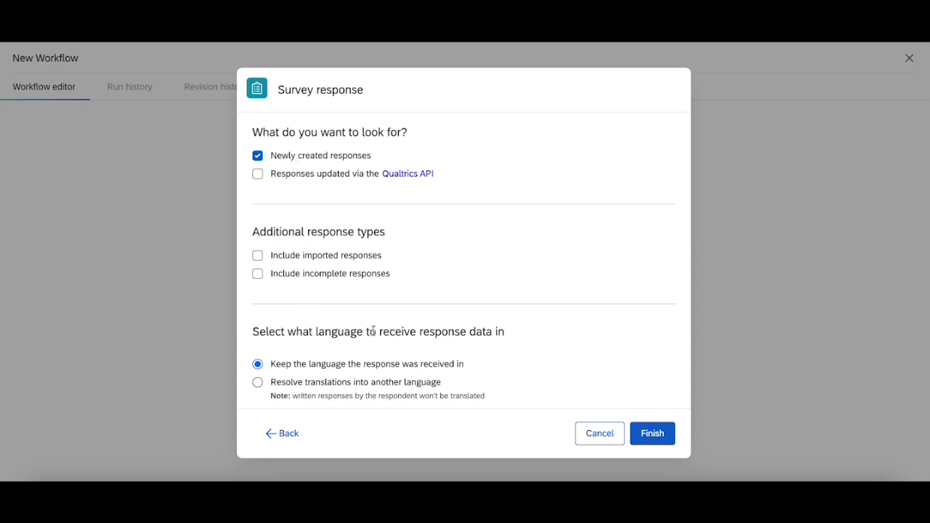
Confirm the survey response trigger and rename the workflow to 'Test Email Task'
click(651, 433)
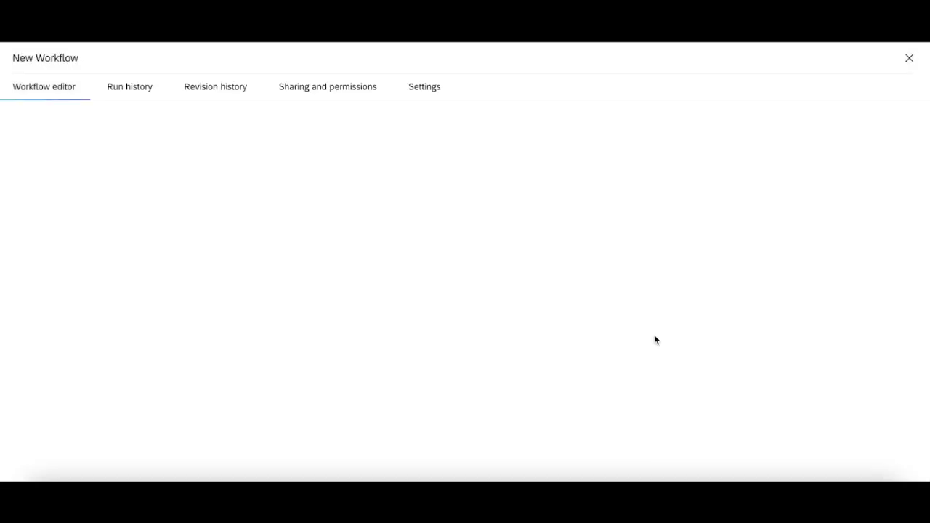
click(70, 61)
double_click(70, 62)
triple_click(69, 62)
text(Test Em)
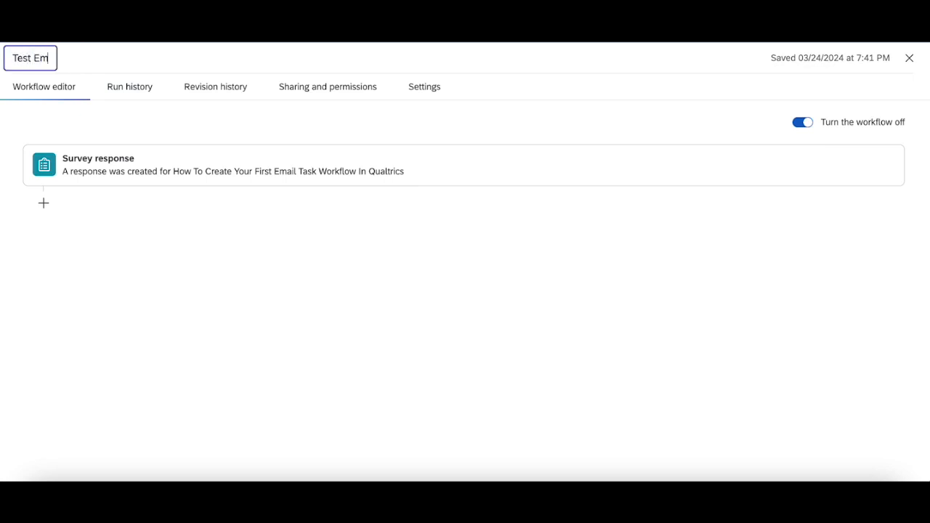
text(ail Task)
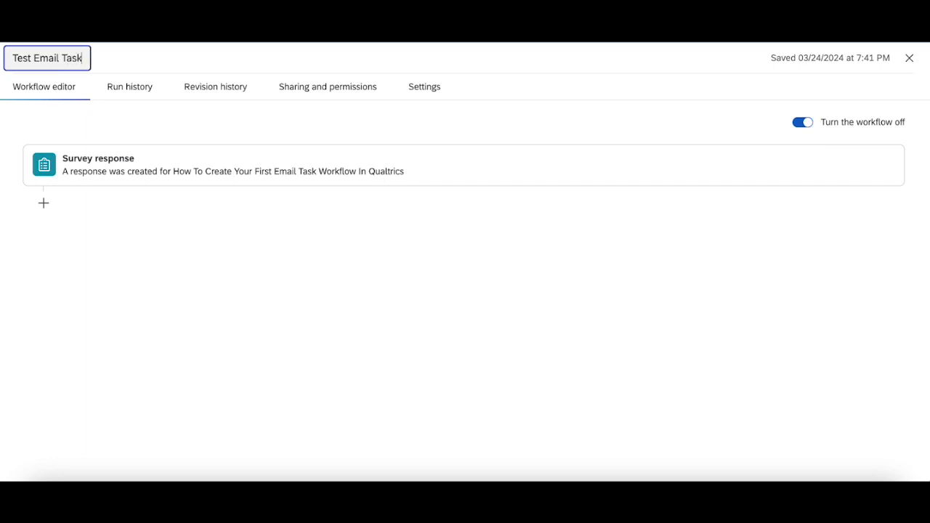
click(132, 229)
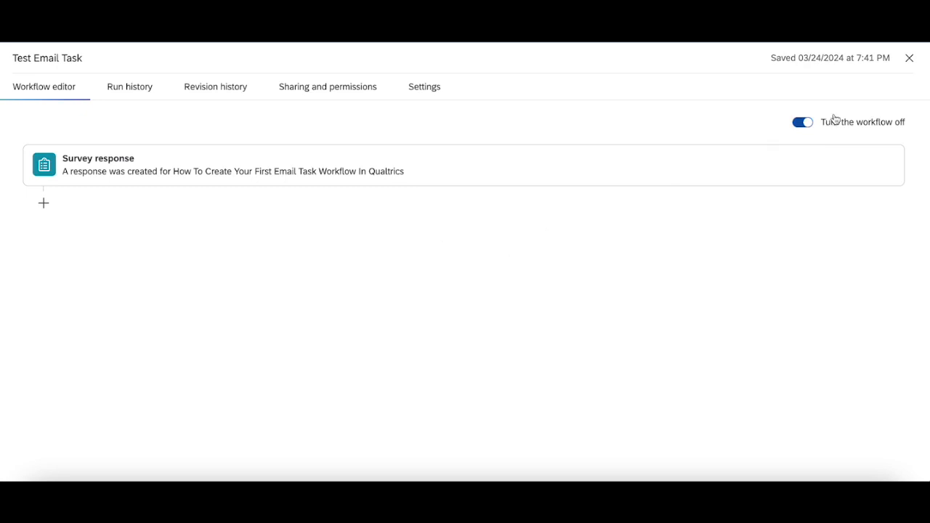
Close the Test Email Task editor and return to the project's Workflows page
click(909, 58)
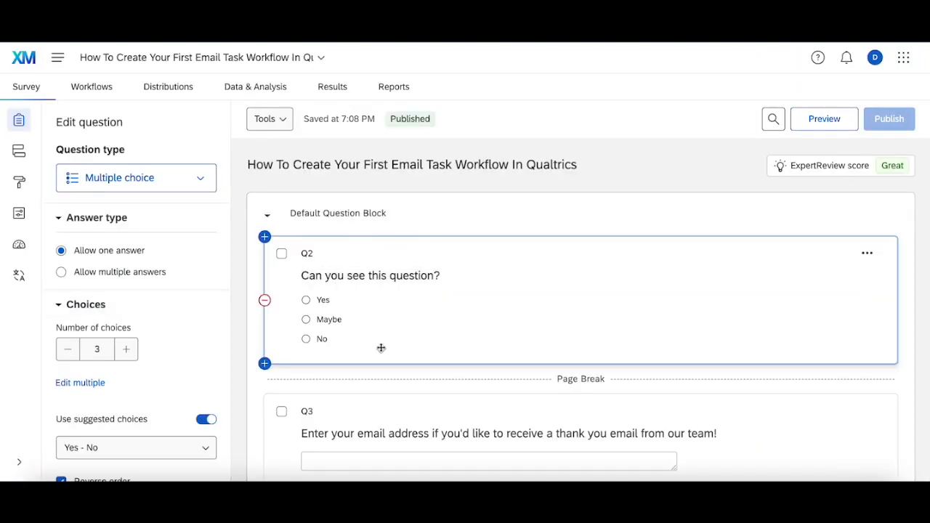
scroll(374, 342, down, 1)
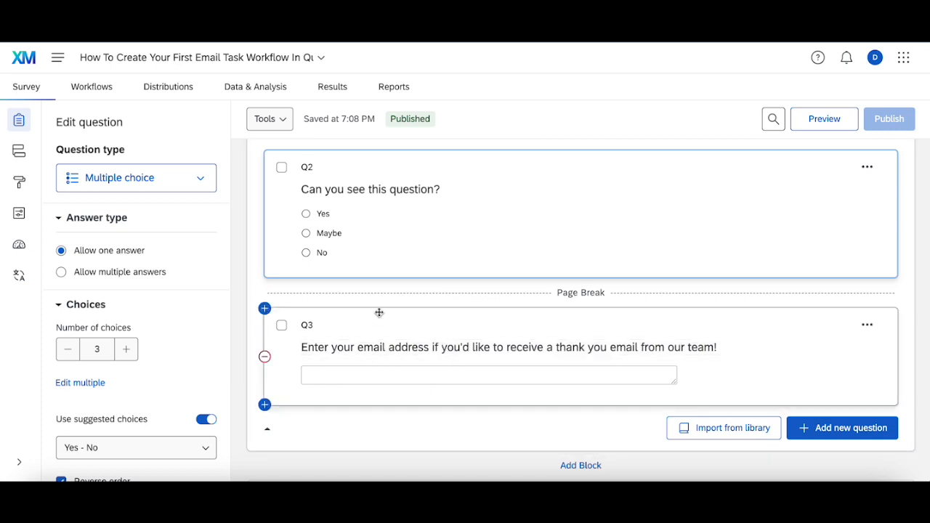
click(91, 95)
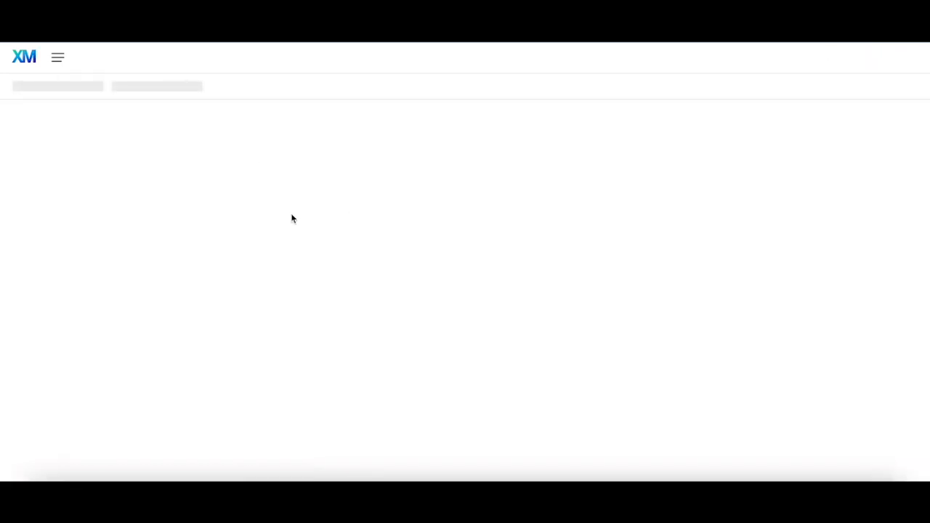
Open the Test Email Task workflow and add a condition on Q2's Yes answer
click(140, 348)
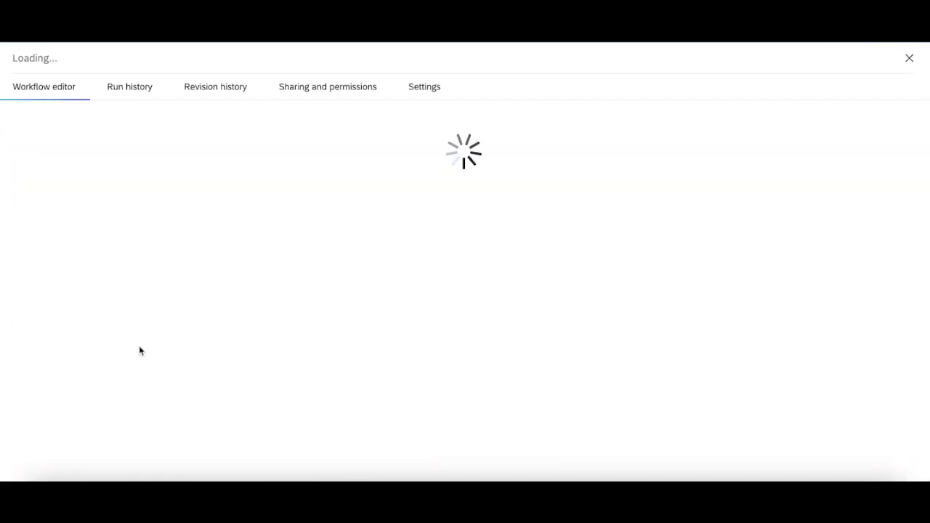
click(44, 204)
click(68, 258)
click(81, 282)
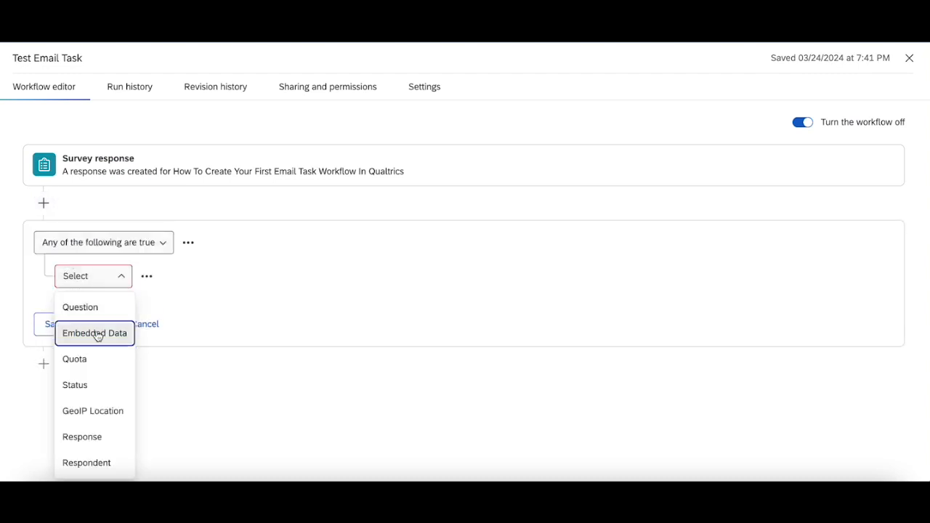
click(92, 308)
click(174, 283)
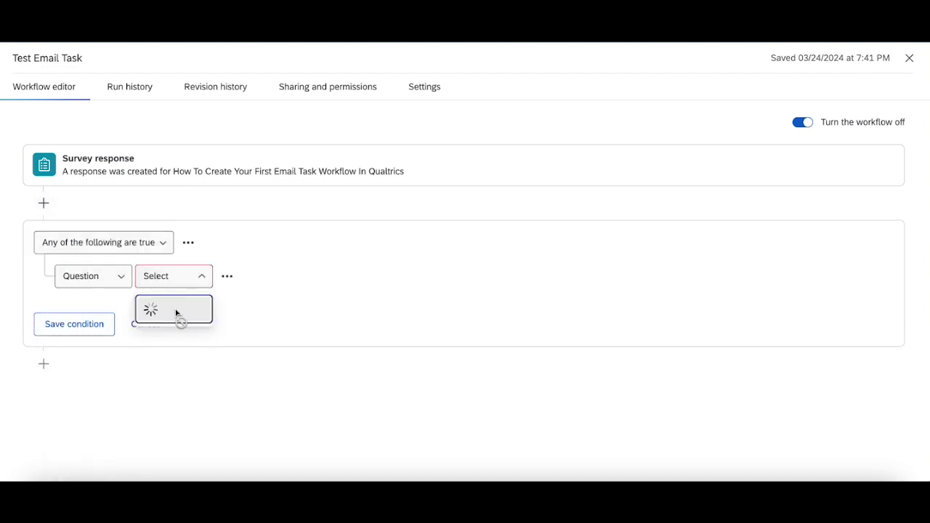
click(180, 308)
click(324, 279)
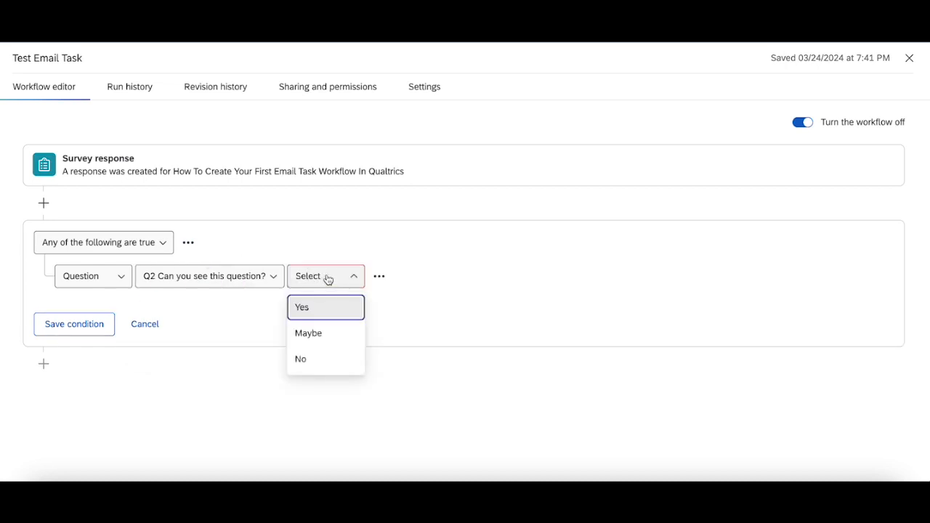
click(327, 314)
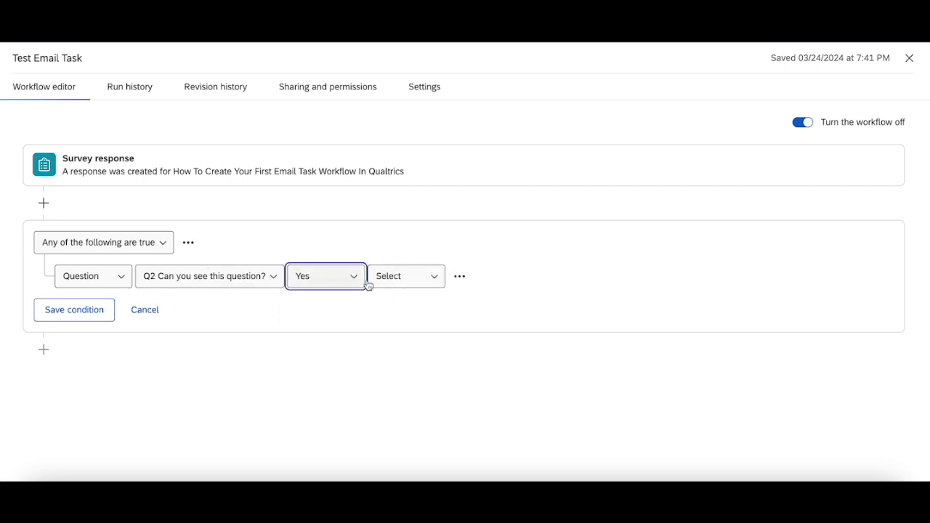
Make the Q2 condition 'Yes is selected' and require all conditions to be true
click(410, 274)
click(404, 307)
click(97, 248)
click(95, 300)
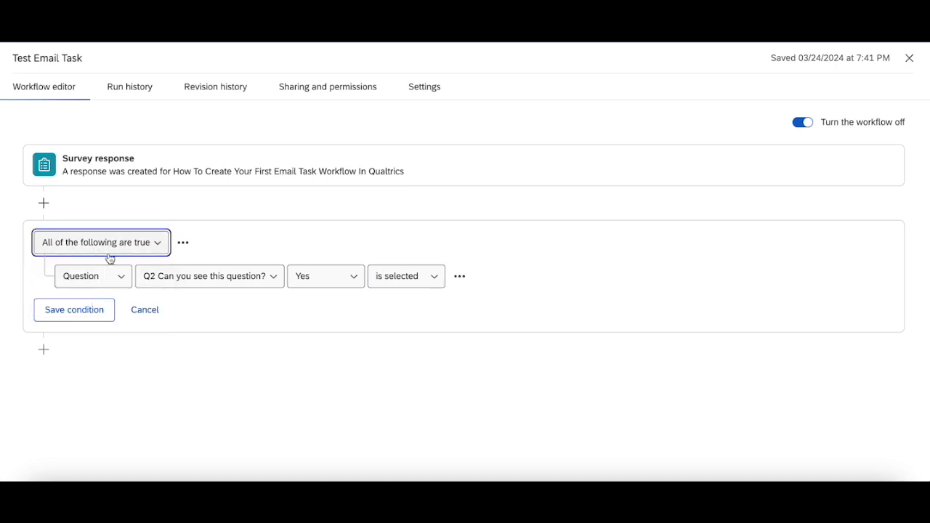
Insert a second condition based on Q3's email address entry field
click(459, 278)
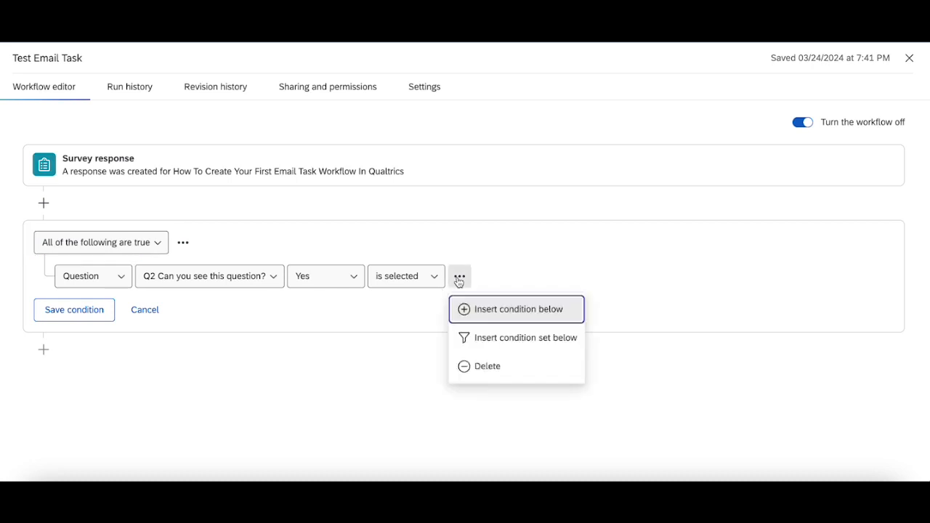
click(462, 308)
click(87, 313)
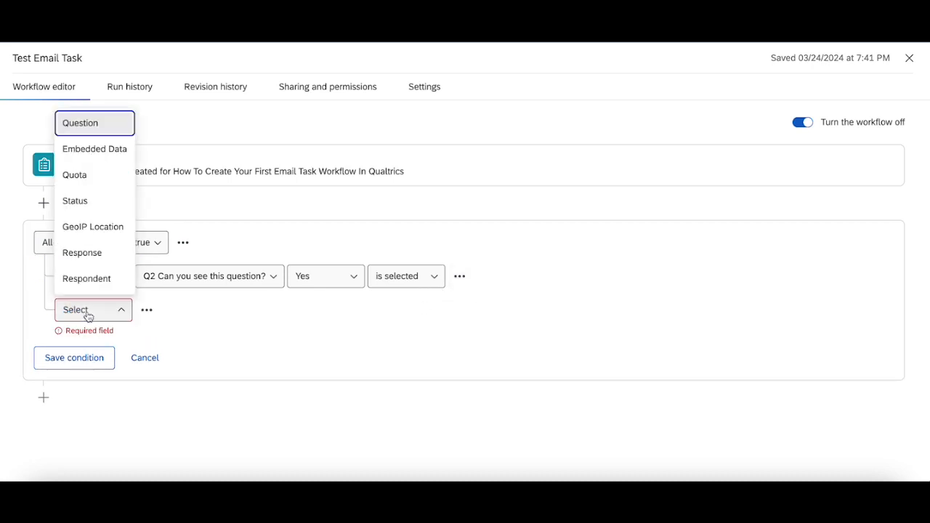
click(108, 126)
click(182, 318)
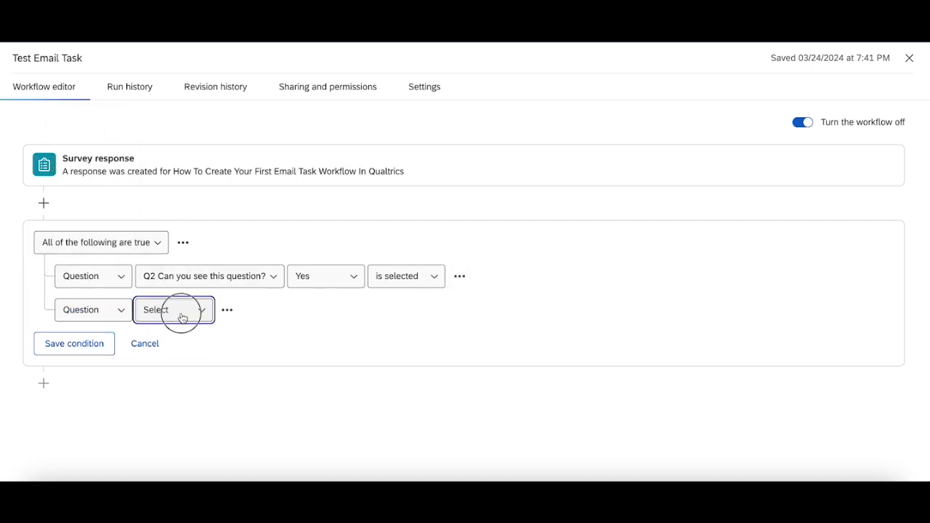
click(210, 371)
click(542, 311)
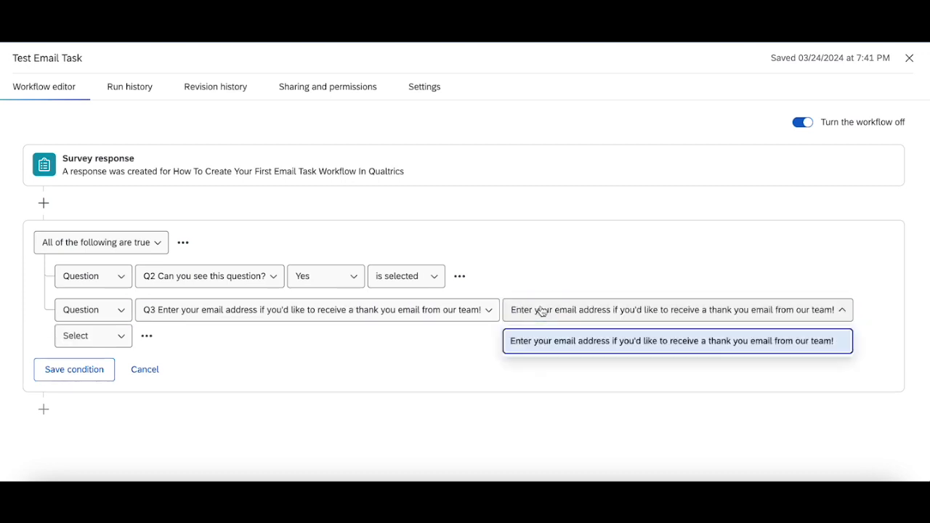
click(560, 341)
Set the Q3 condition to 'isn't empty' and save the condition
click(75, 335)
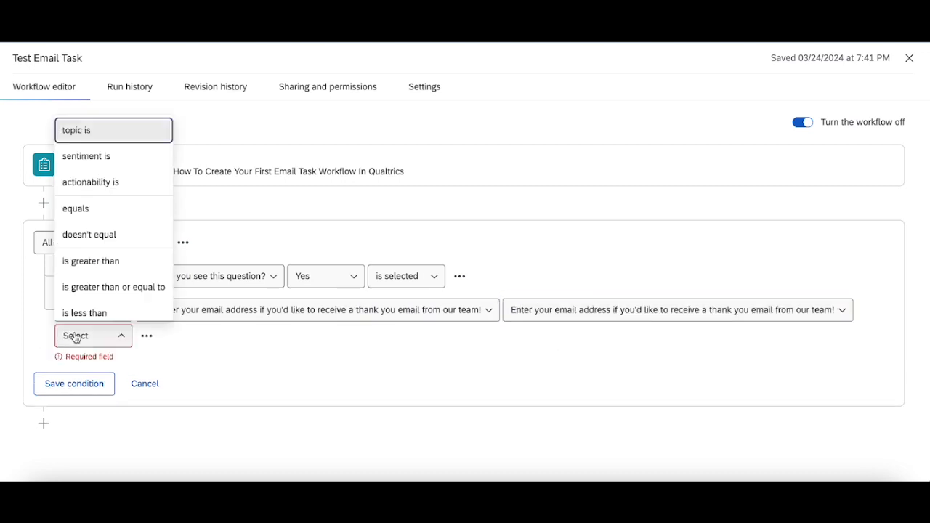
scroll(126, 187, down, 5)
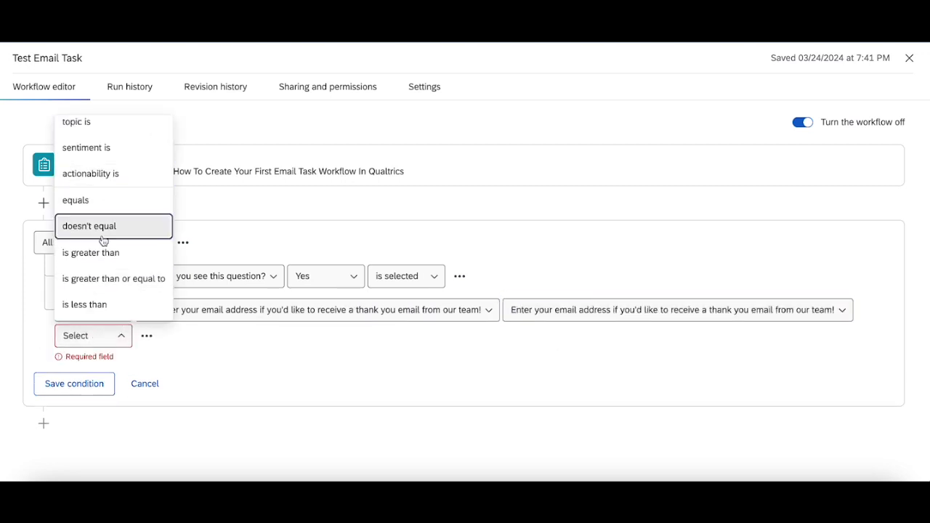
scroll(103, 241, down, 1)
scroll(103, 244, up, 2)
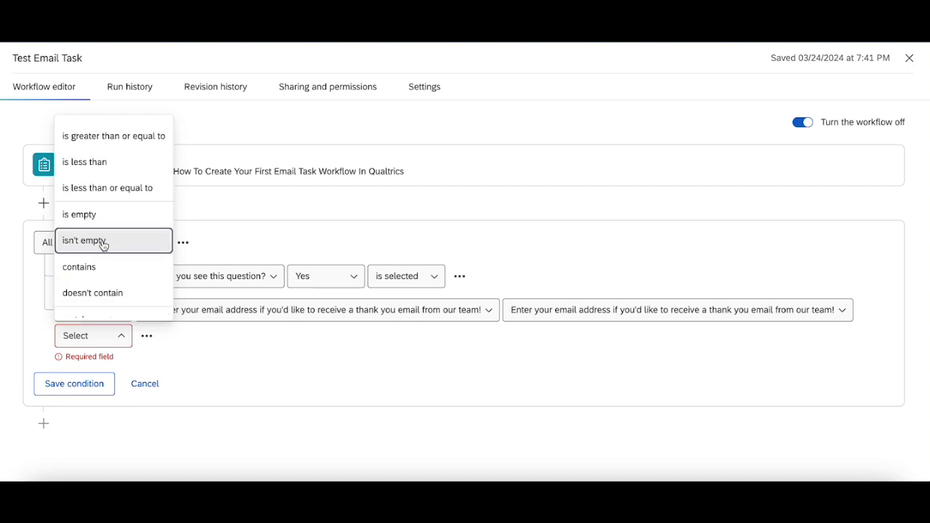
click(104, 242)
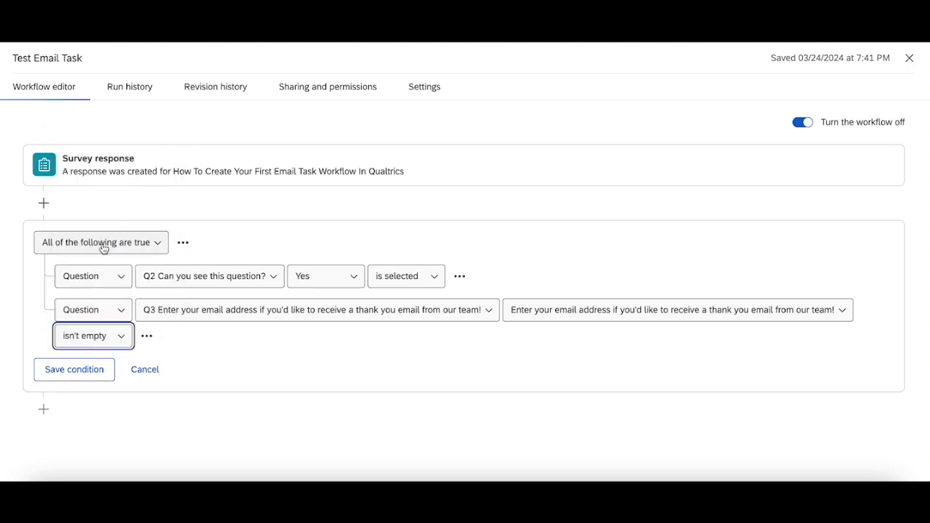
click(85, 371)
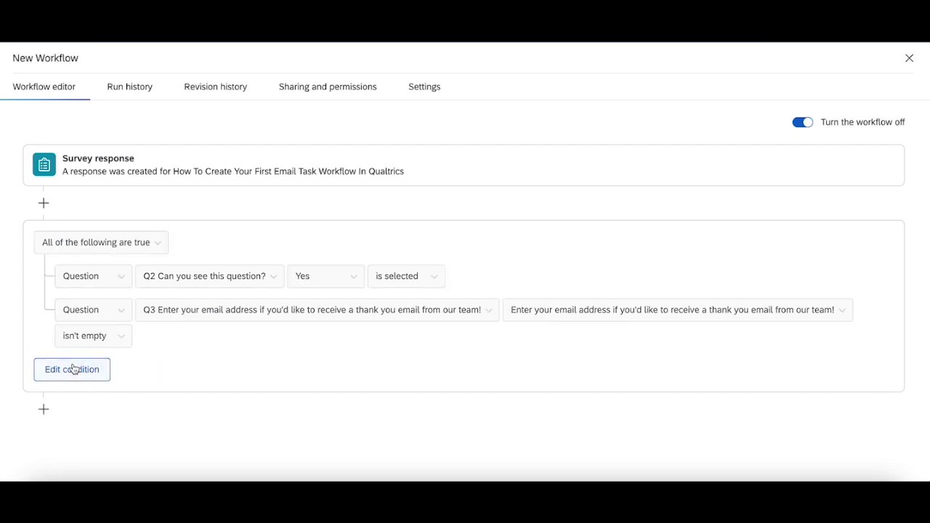
click(44, 409)
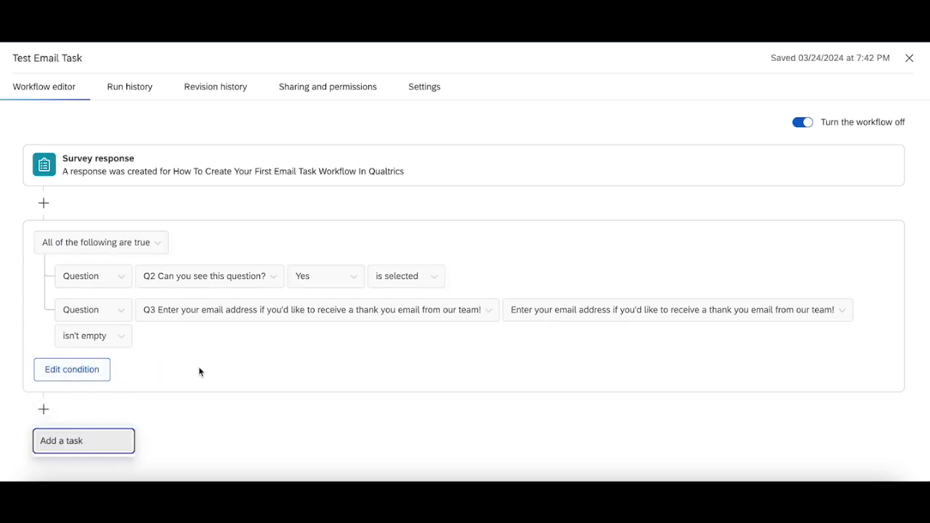
Add a task after the condition using the Email extension found by searching 'Email'
click(87, 439)
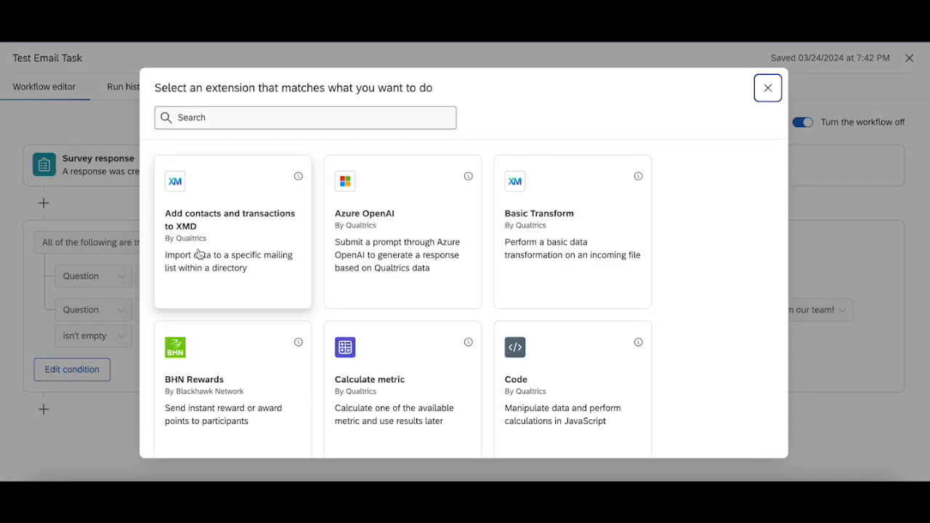
click(250, 116)
text(Email)
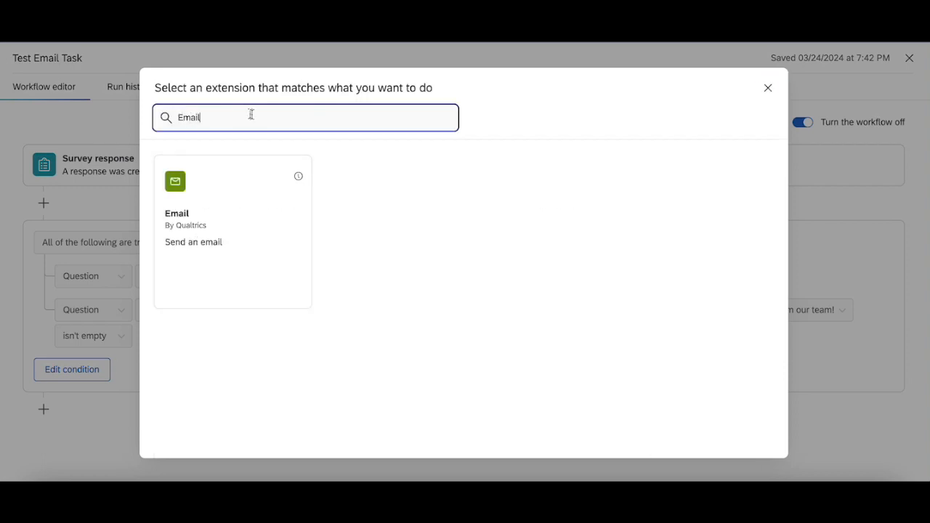
click(212, 218)
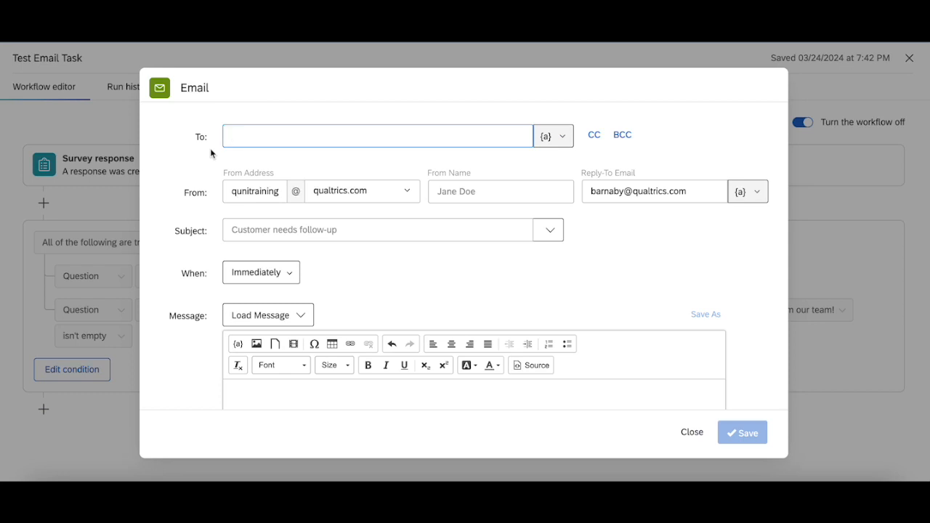
Clear the To field and pipe in Q3's email answer as ${q://QID3/ChoiceTextEntryValue}
text(email)
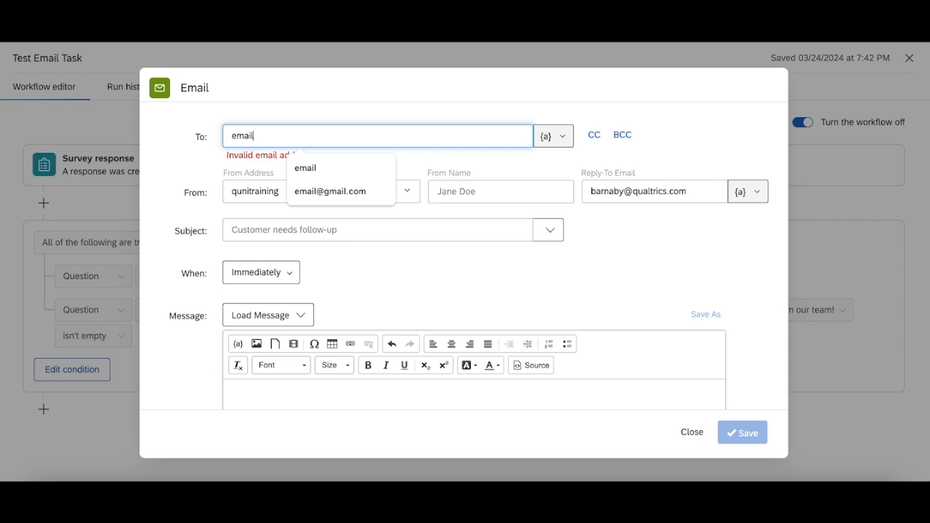
click(334, 193)
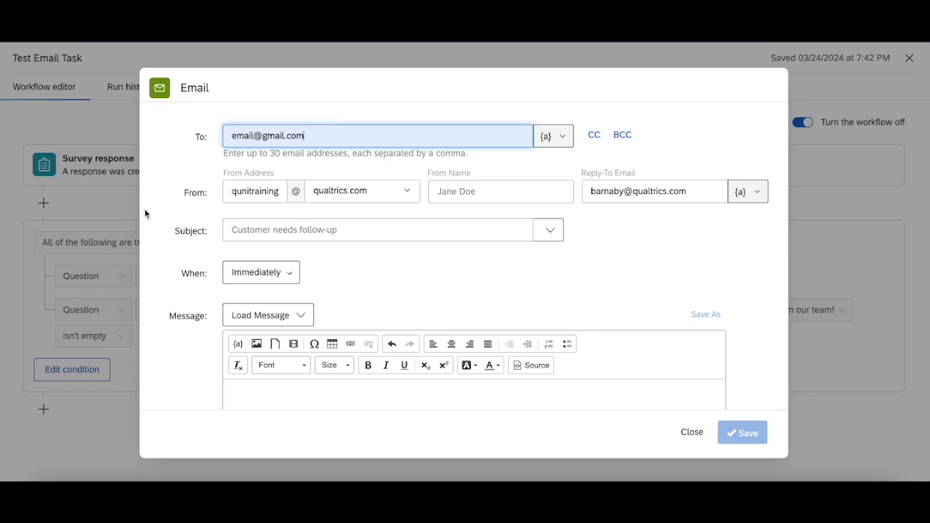
triple_click(426, 135)
key(BackSpace)
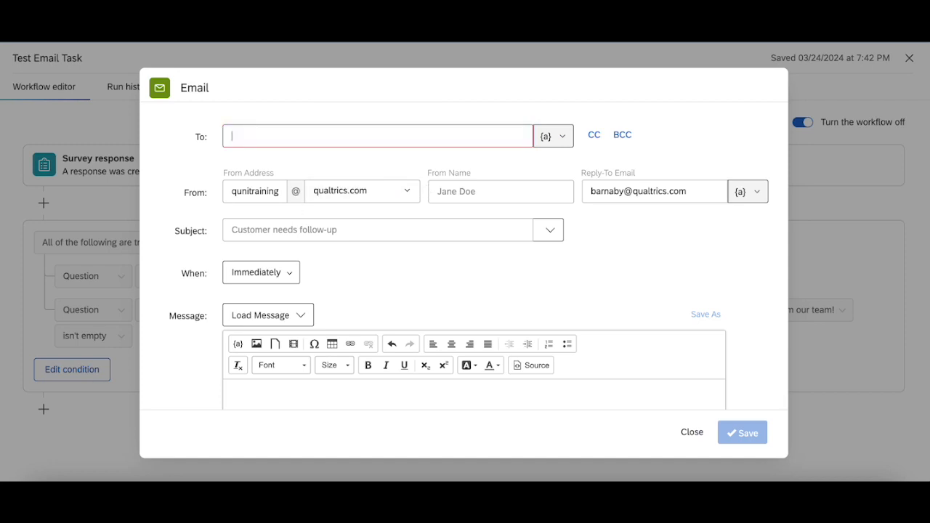
click(554, 138)
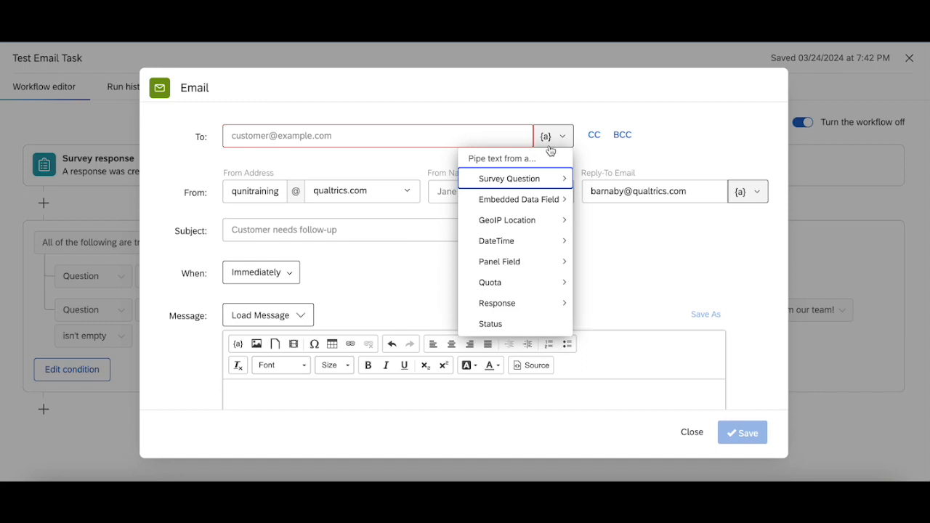
mouse_move(536, 181)
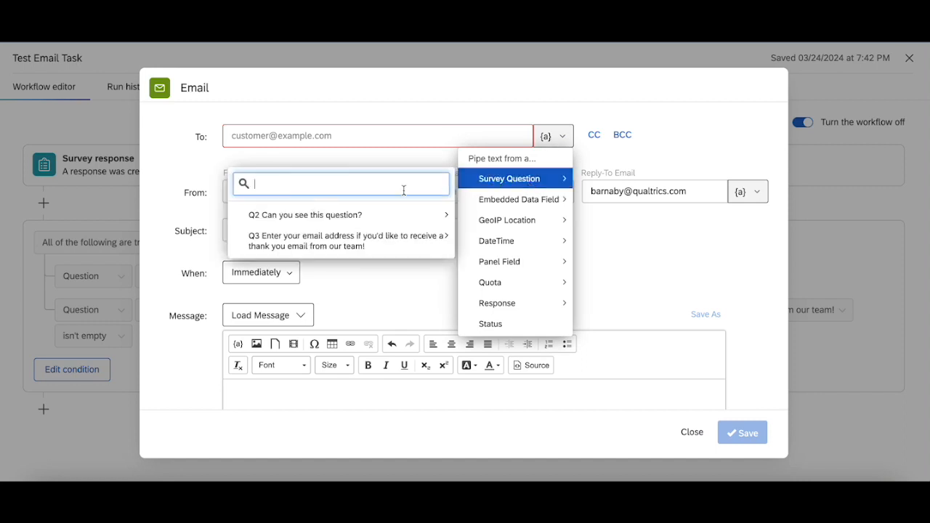
mouse_move(358, 254)
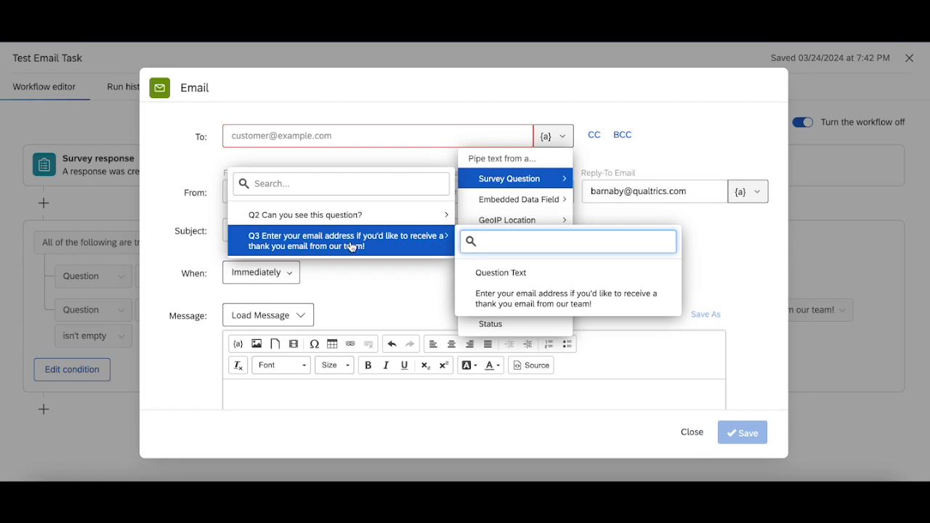
click(517, 294)
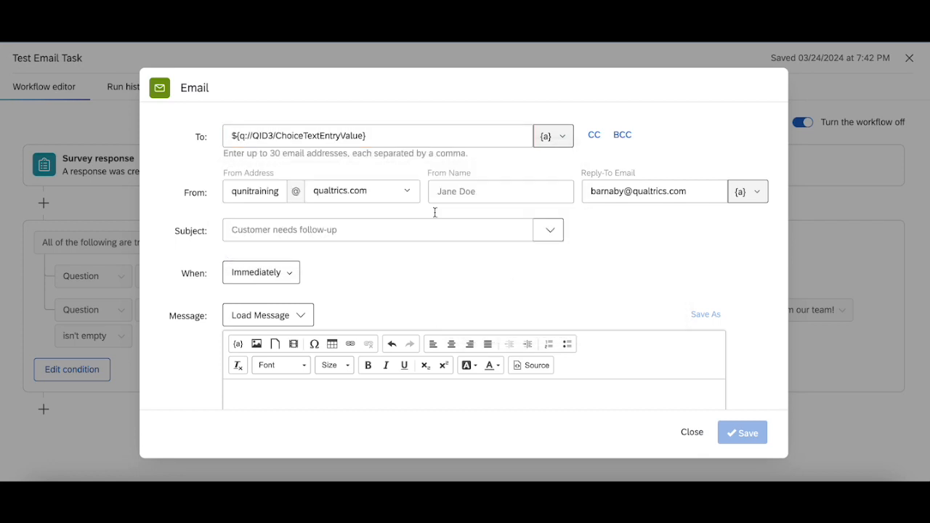
Replace the recipient with the Panel Field Recipient Email, ${m://Email}
click(351, 133)
key(ctrl+a)
key(BackSpace)
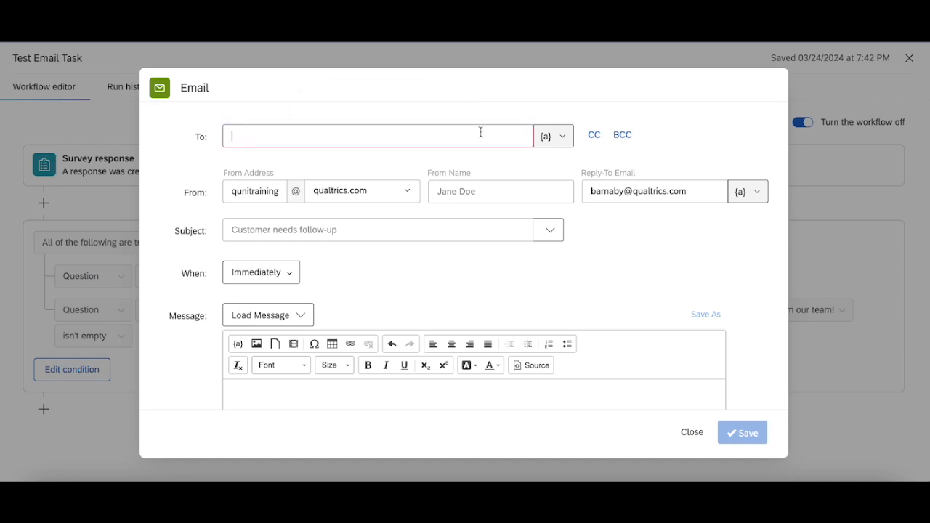
click(546, 136)
mouse_move(505, 268)
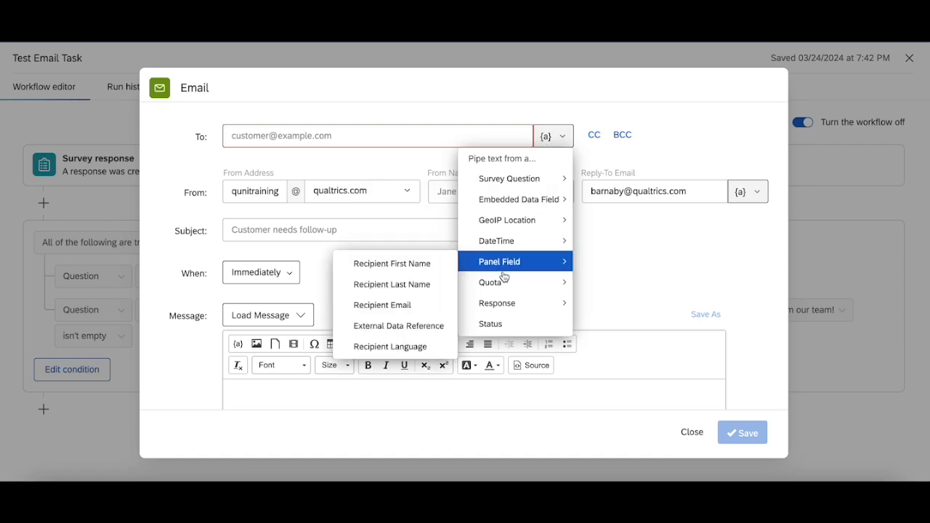
click(393, 308)
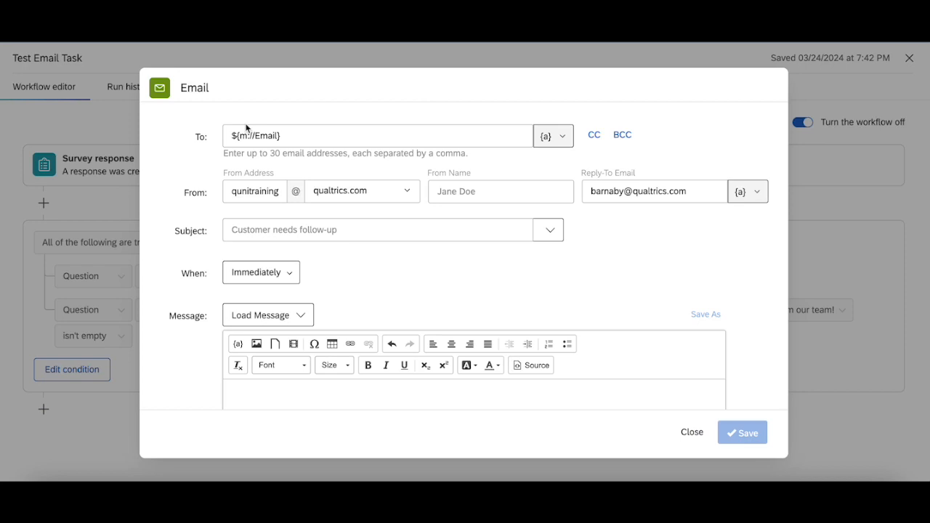
Set the From Name to 'Test' and the Subject to 'Test Subject'
scroll(367, 275, down, 1)
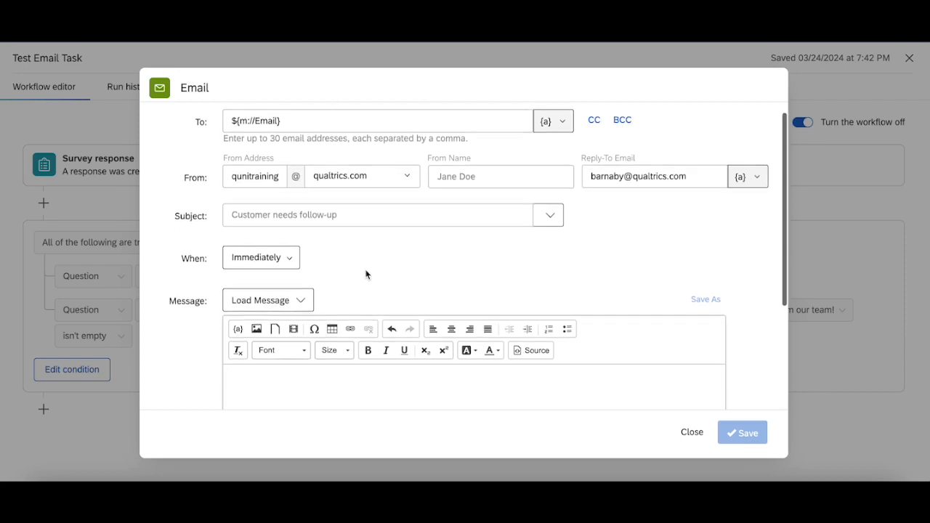
click(471, 181)
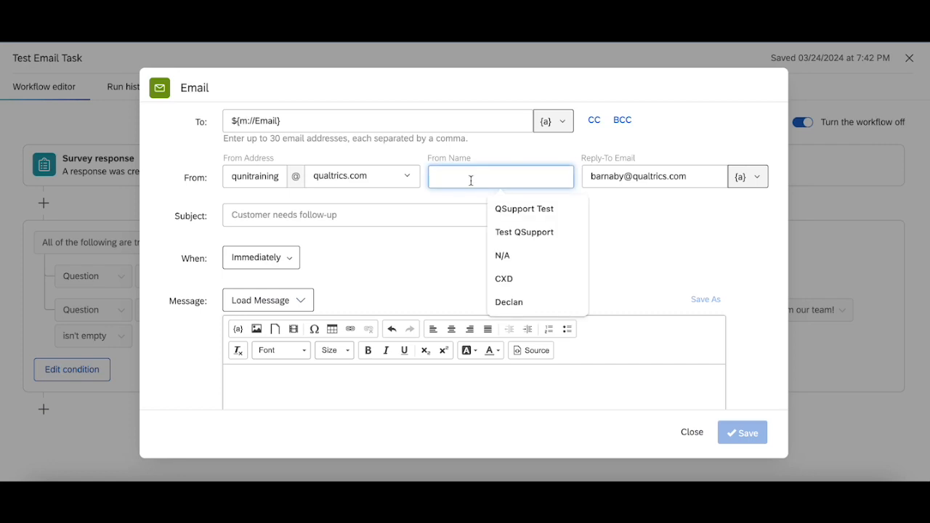
text(Test)
click(415, 268)
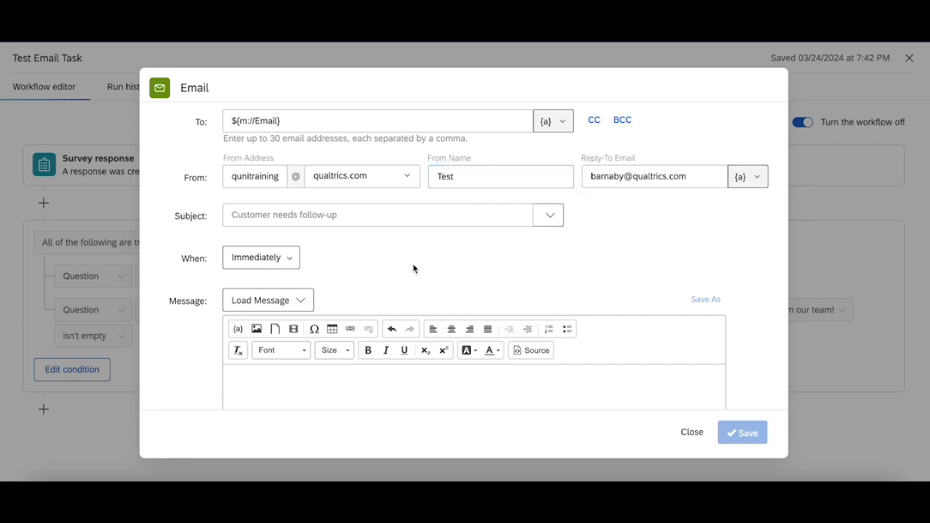
click(369, 217)
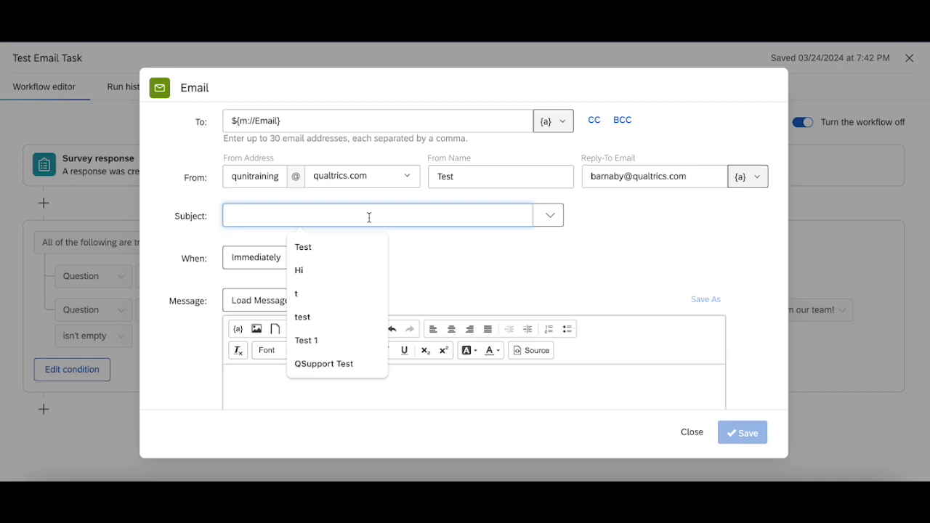
text(Test Subject)
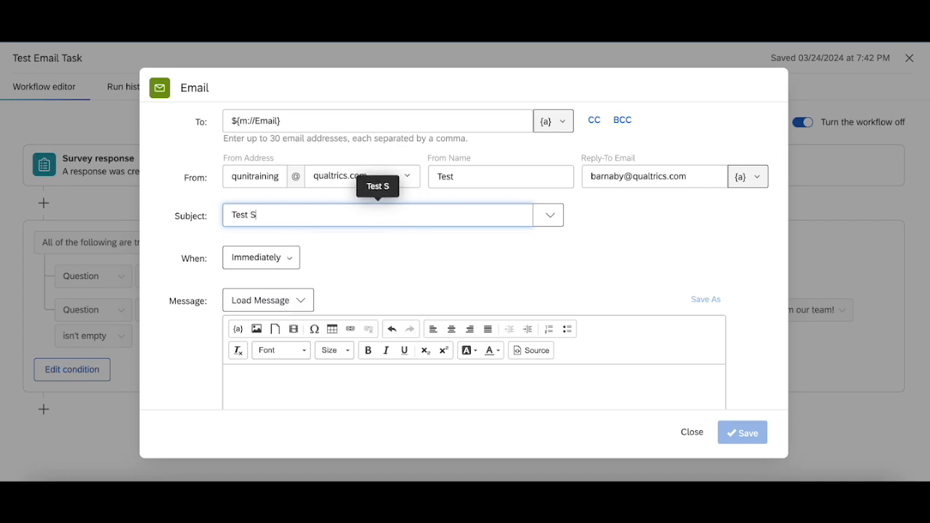
click(400, 291)
Write 'Thank you!' as the email message body
scroll(405, 293, down, 1)
click(396, 311)
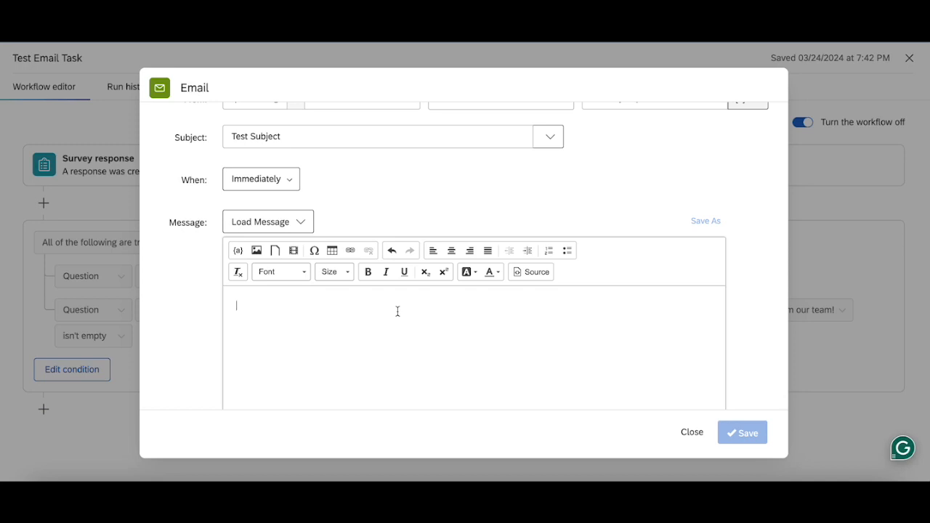
text(Thank you!)
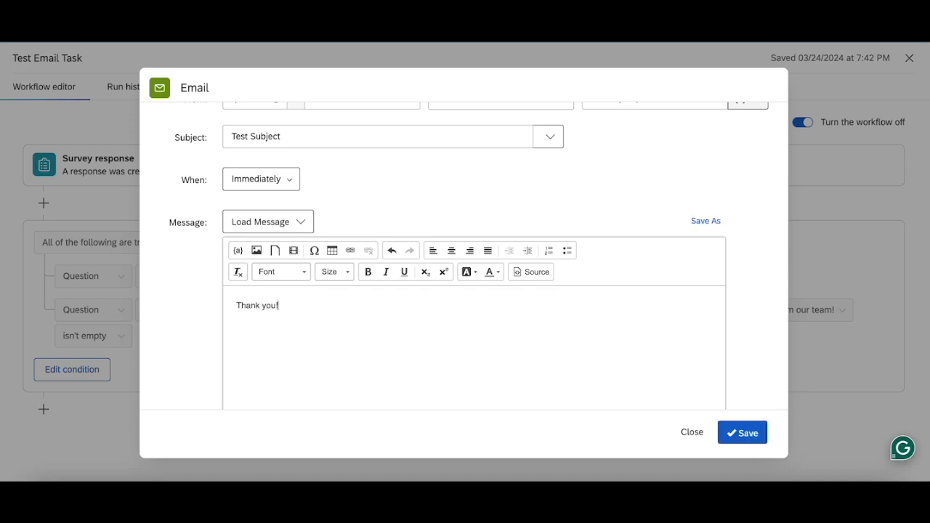
scroll(756, 407, down, 2)
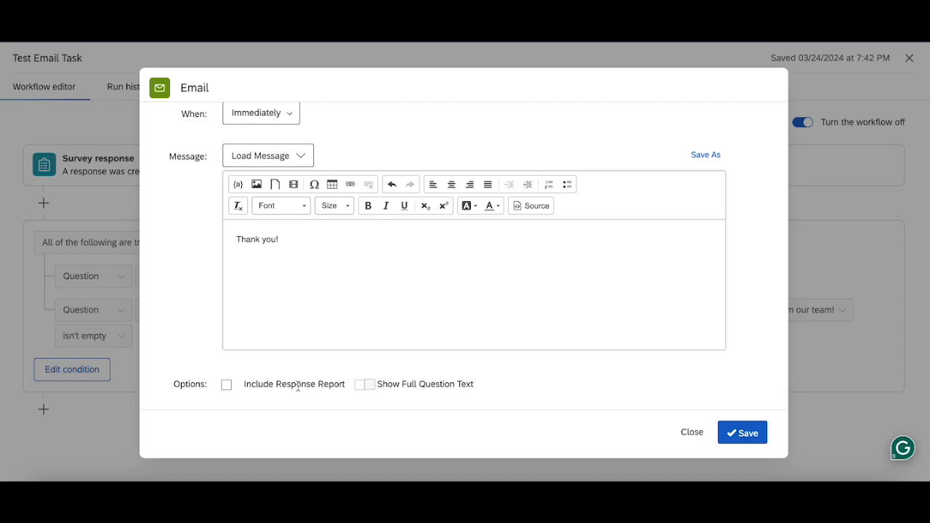
Turn on Include Response Report, Include Recipient Data and Show Full Question Text
click(228, 386)
scroll(293, 378, down, 2)
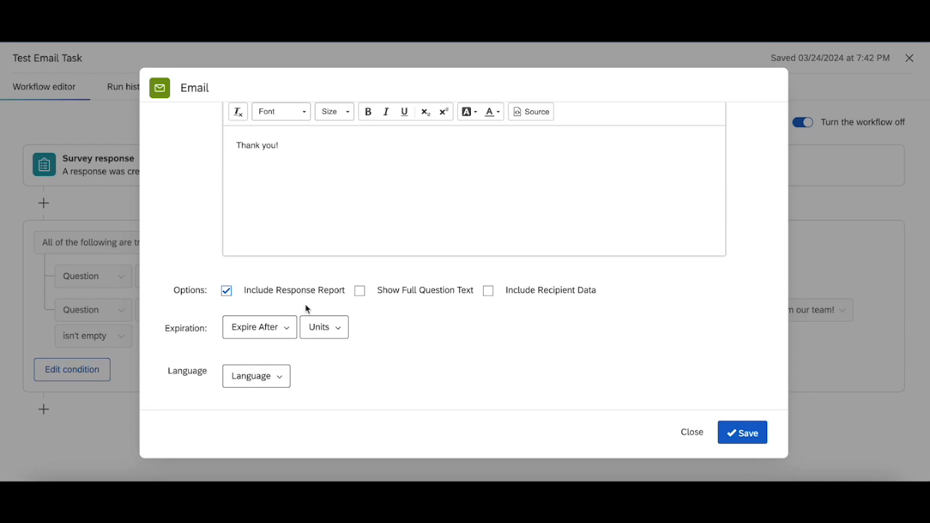
click(492, 294)
scroll(534, 349, down, 2)
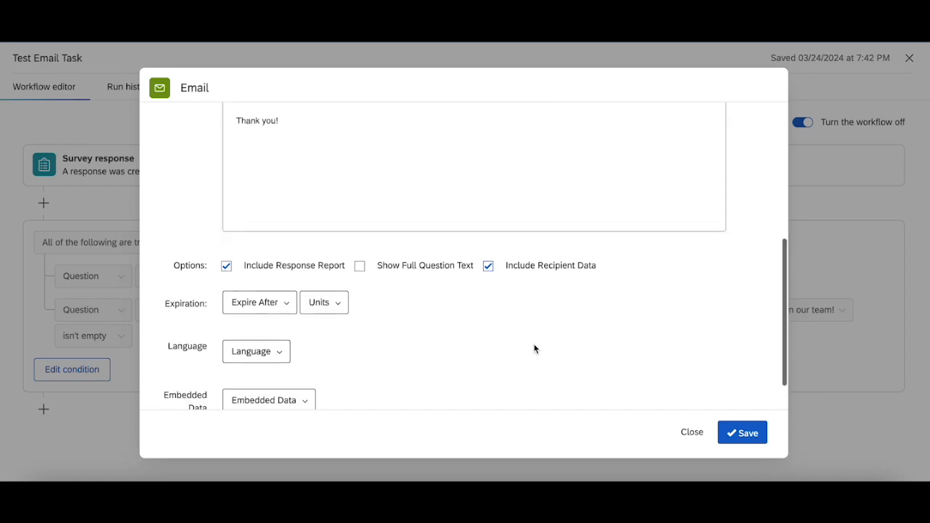
scroll(535, 349, up, 5)
scroll(534, 349, down, 5)
click(358, 243)
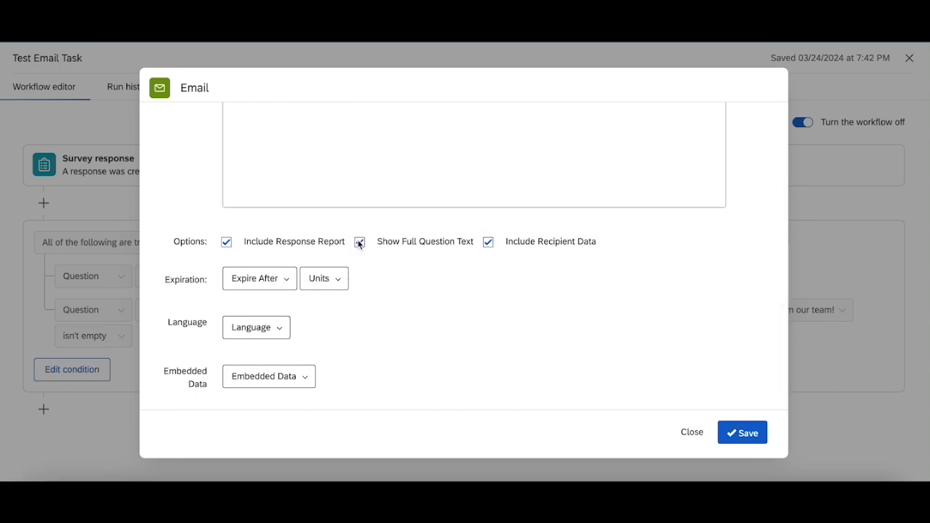
scroll(359, 242, up, 5)
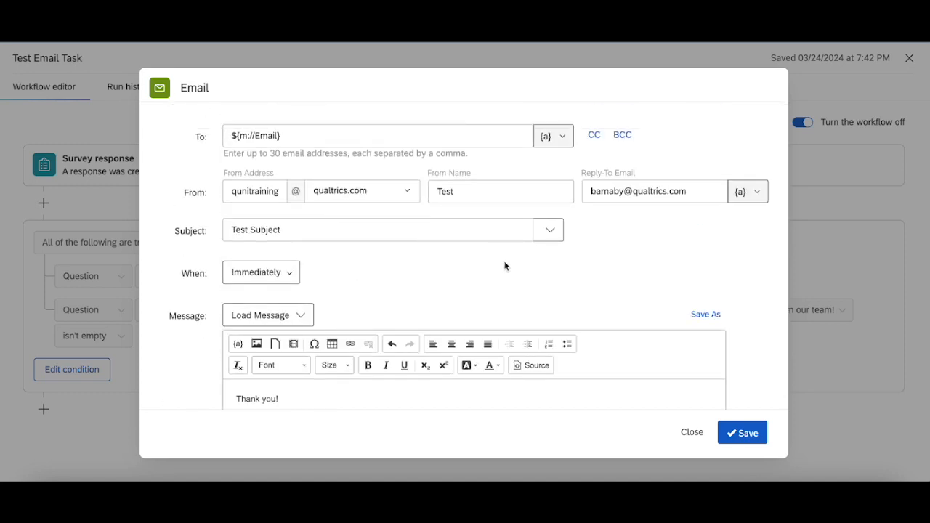
scroll(602, 280, down, 5)
Save the Email task settings and close the Test Email Task workflow editor
click(747, 433)
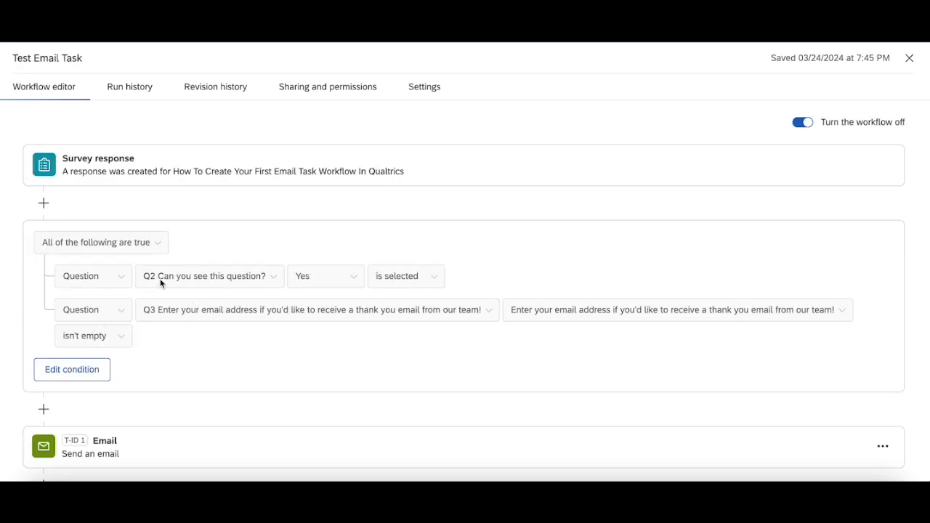
scroll(149, 349, down, 1)
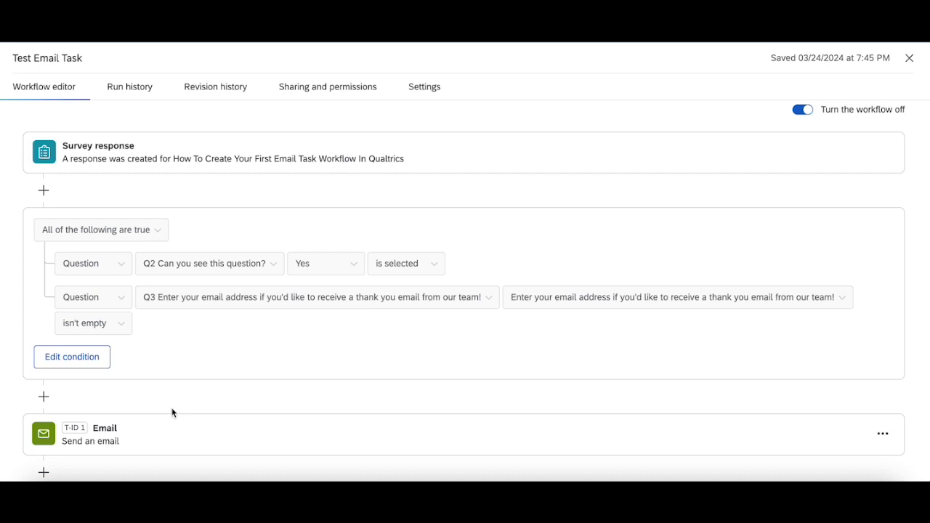
click(909, 58)
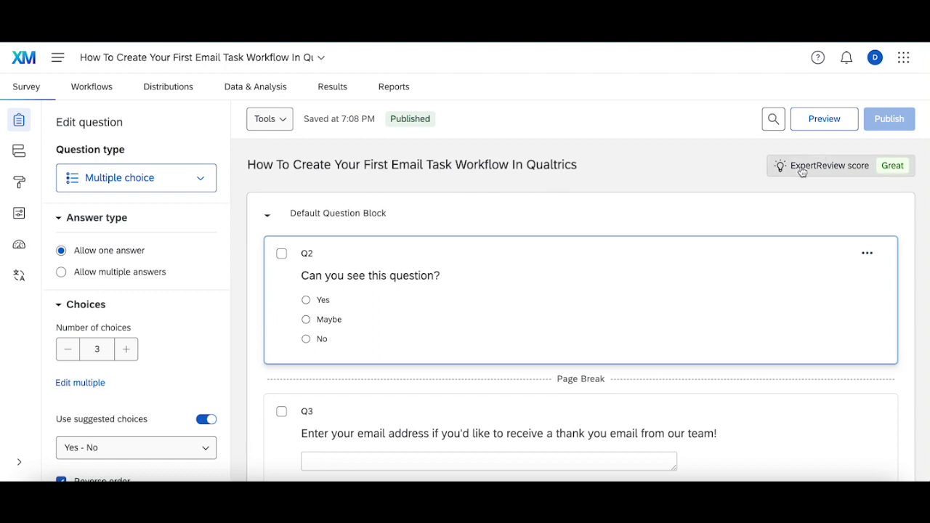
Preview the survey, answer Yes to 'Can you see this question?', and submit a test email address
click(828, 119)
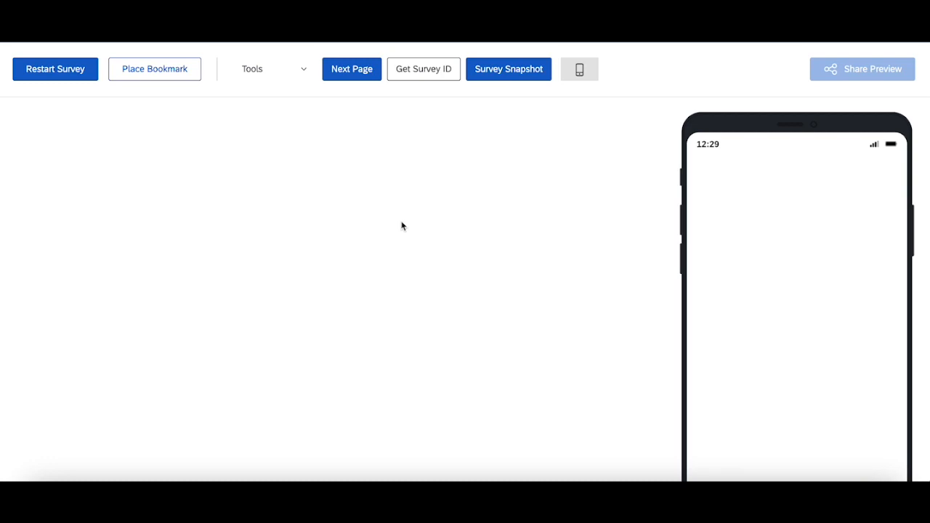
click(316, 219)
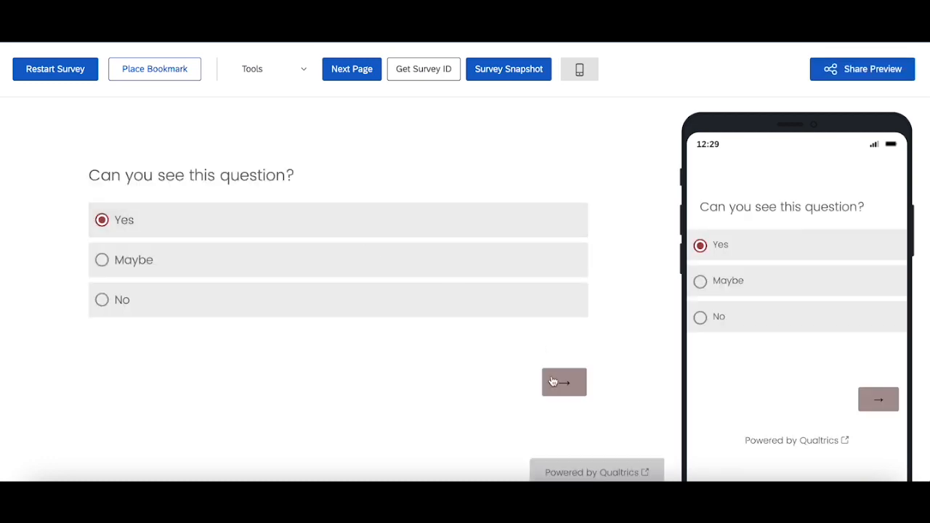
click(552, 380)
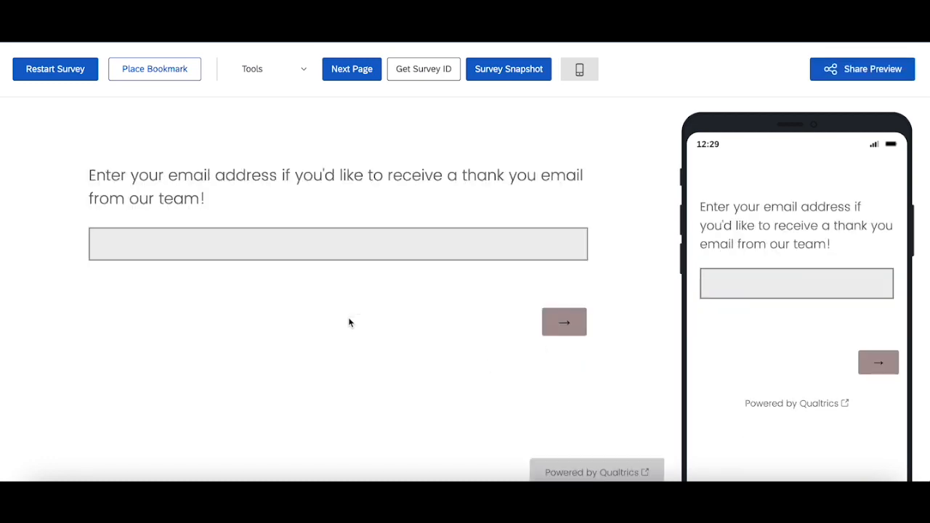
click(375, 250)
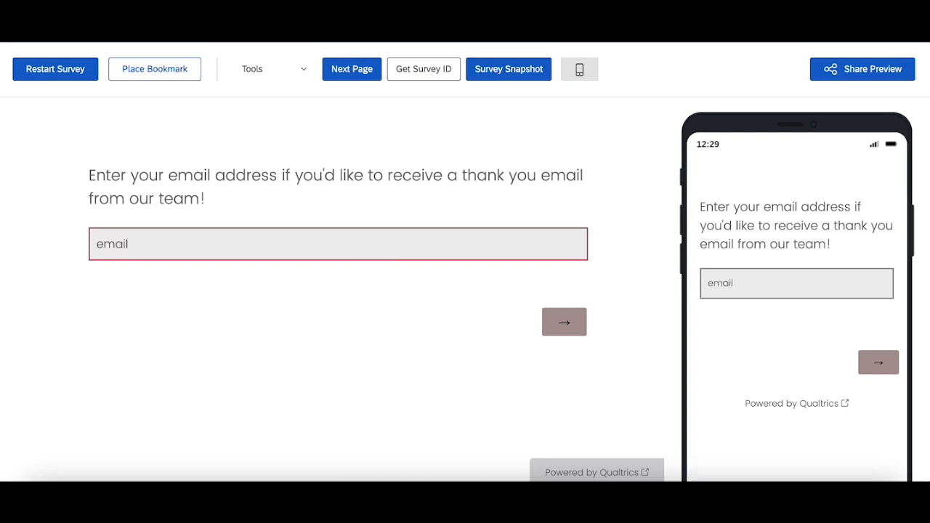
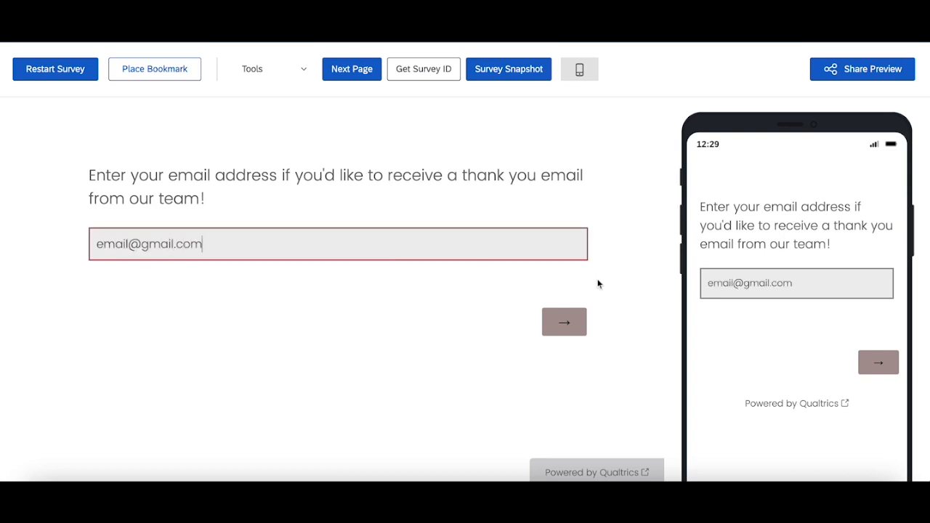
click(573, 315)
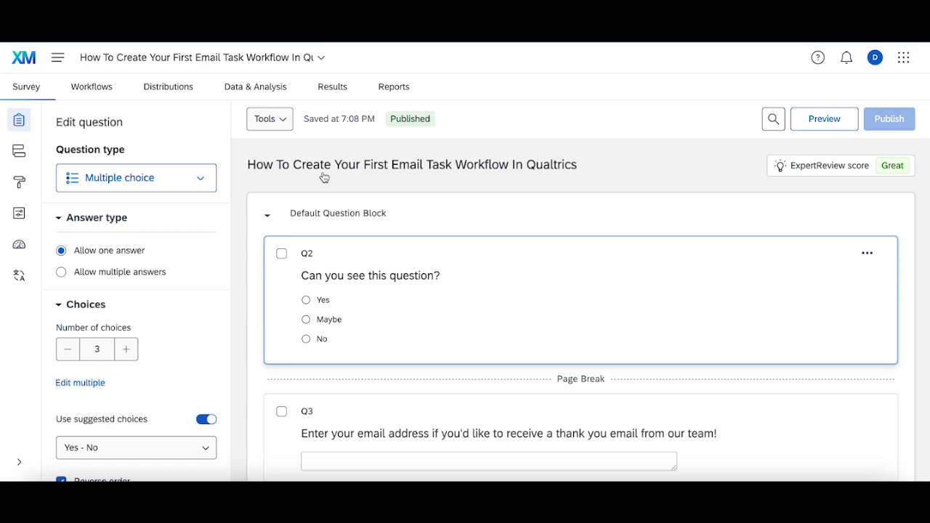
Open the workflow run history and expand the Test Email Task run
click(99, 95)
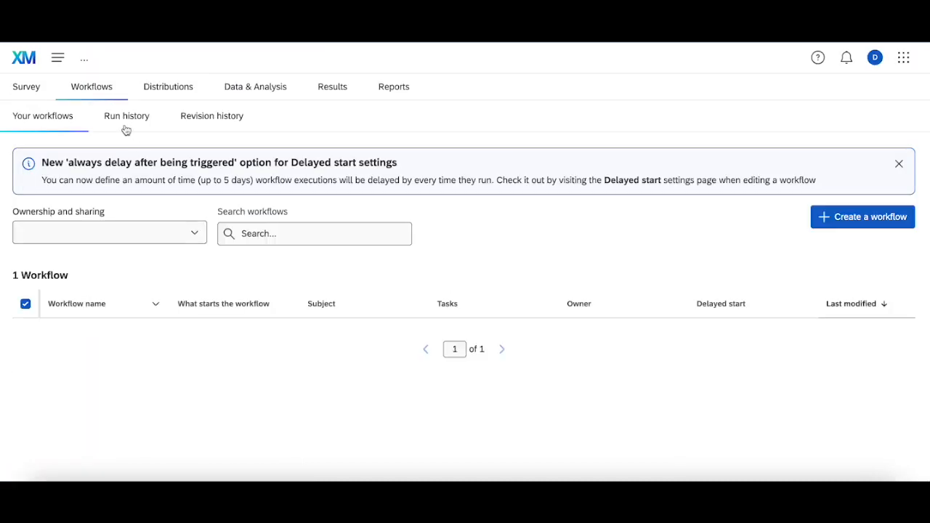
click(126, 120)
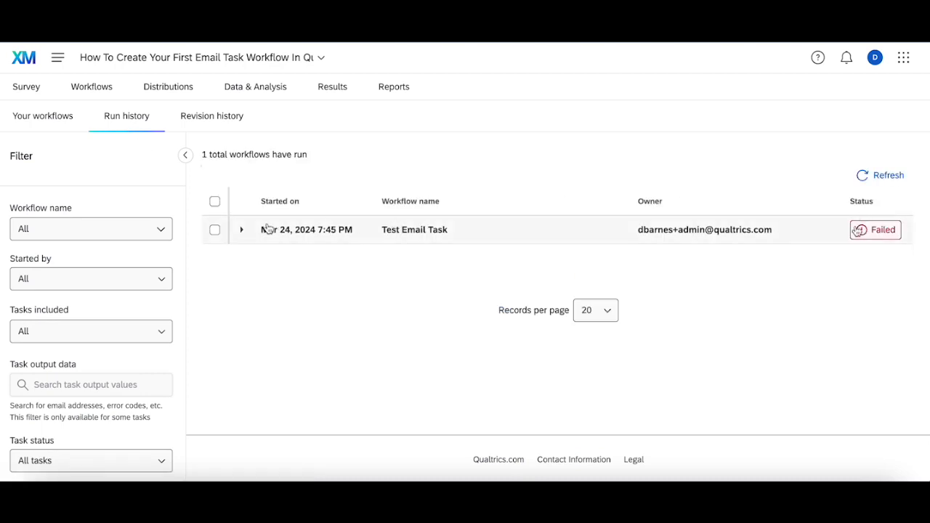
click(242, 230)
Inspect the failed Email task's JSON output, which reports an empty To field, then close it
click(716, 286)
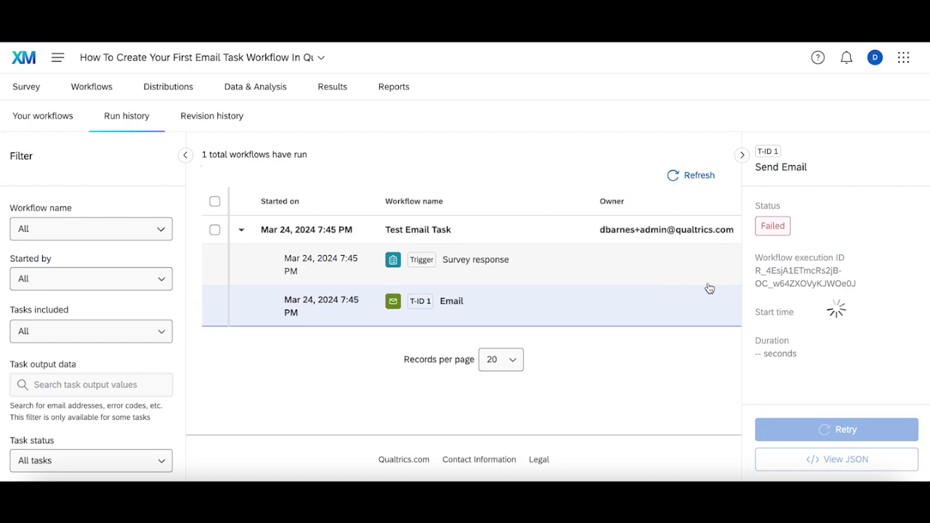
scroll(882, 328, down, 3)
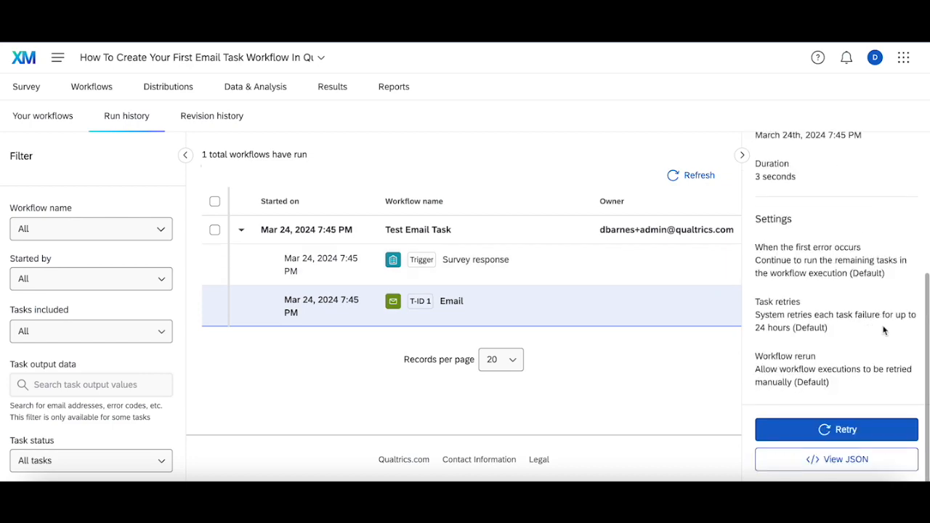
click(849, 460)
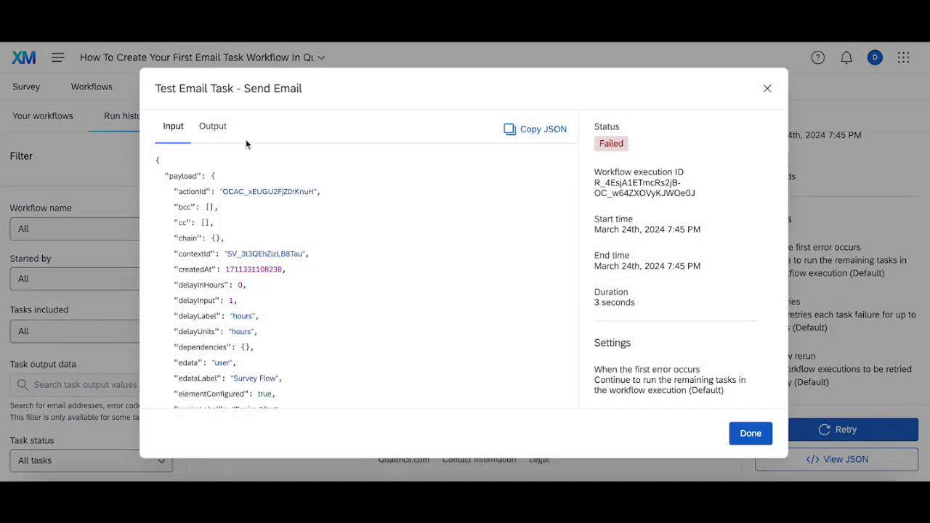
click(213, 126)
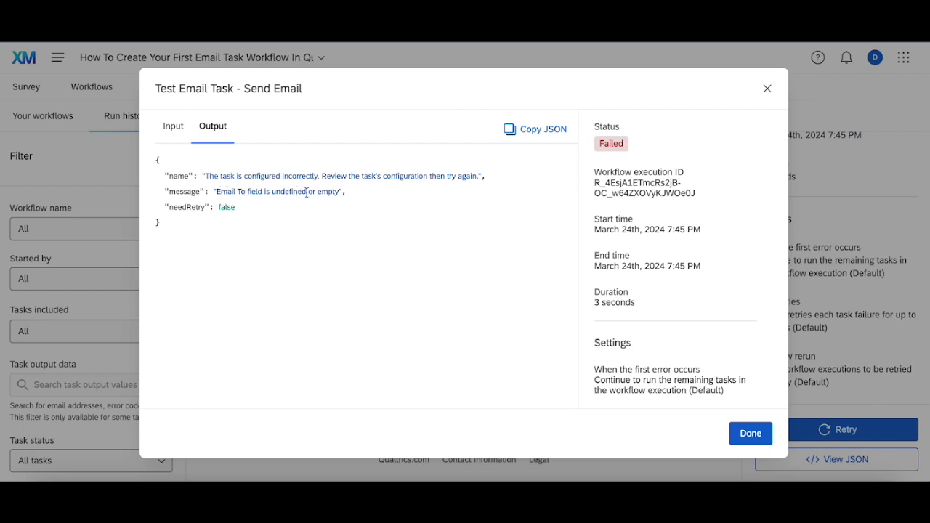
click(751, 433)
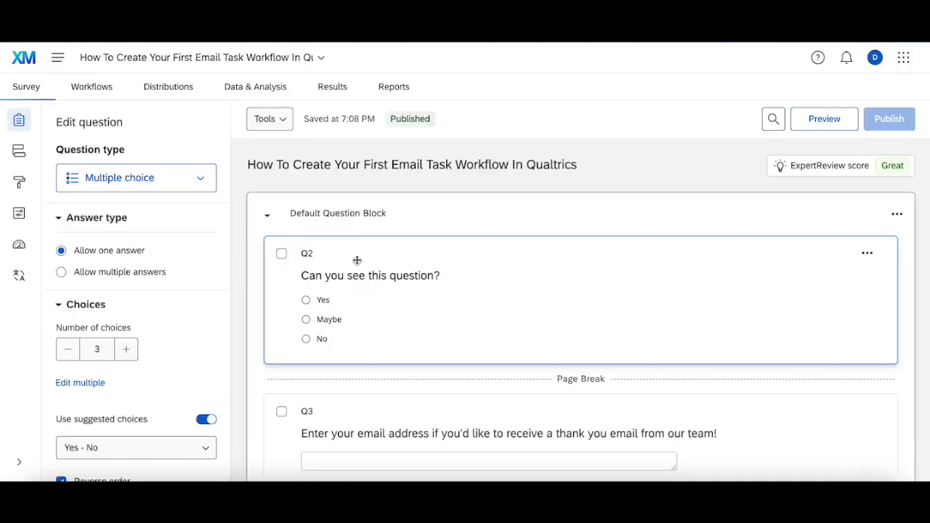
scroll(355, 259, down, 1)
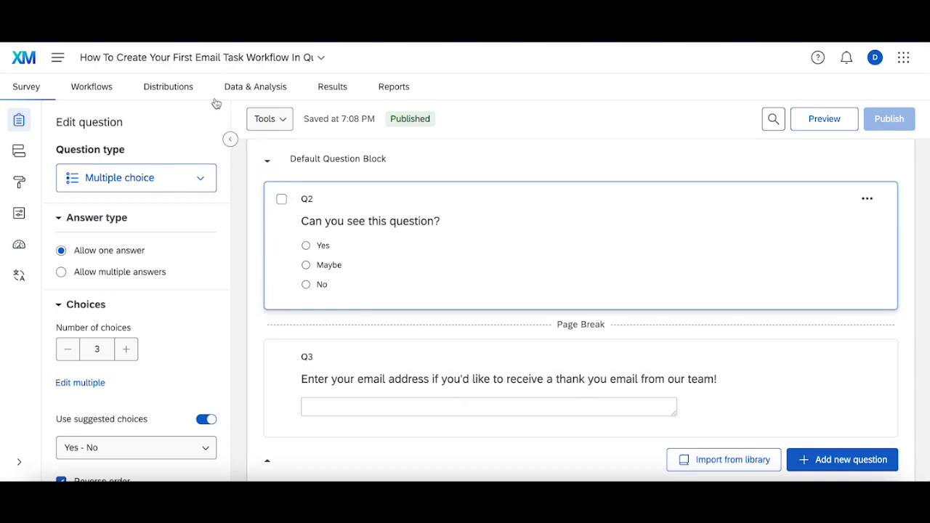
Open the Email task settings in the Test Email Task workflow
click(90, 87)
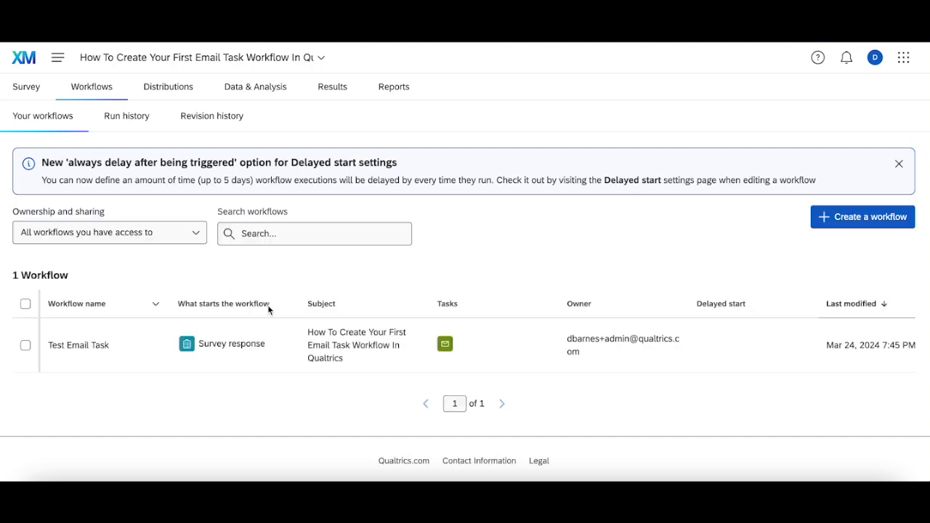
click(275, 346)
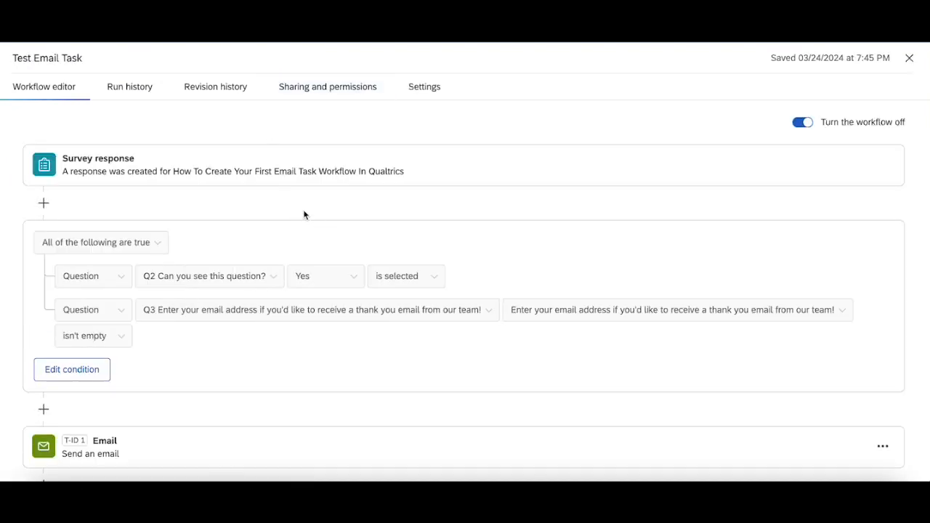
click(135, 439)
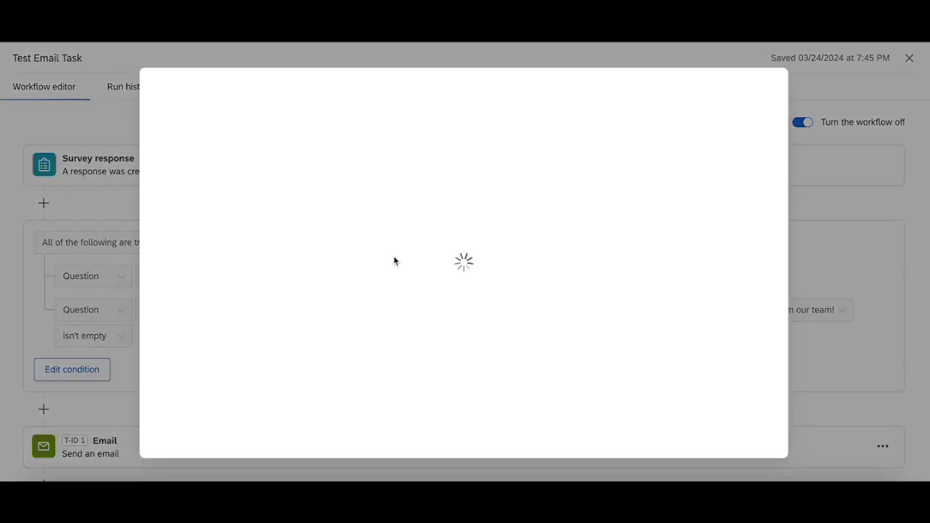
Replace the ${m://Email} recipient with the piped Q3 answer, save, and close the editor
triple_click(342, 129)
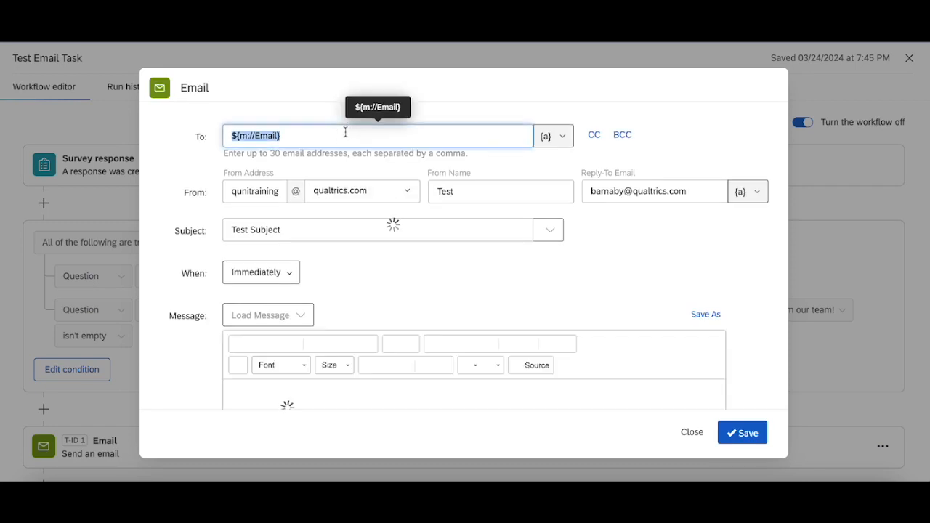
key(BackSpace)
click(557, 139)
mouse_move(552, 177)
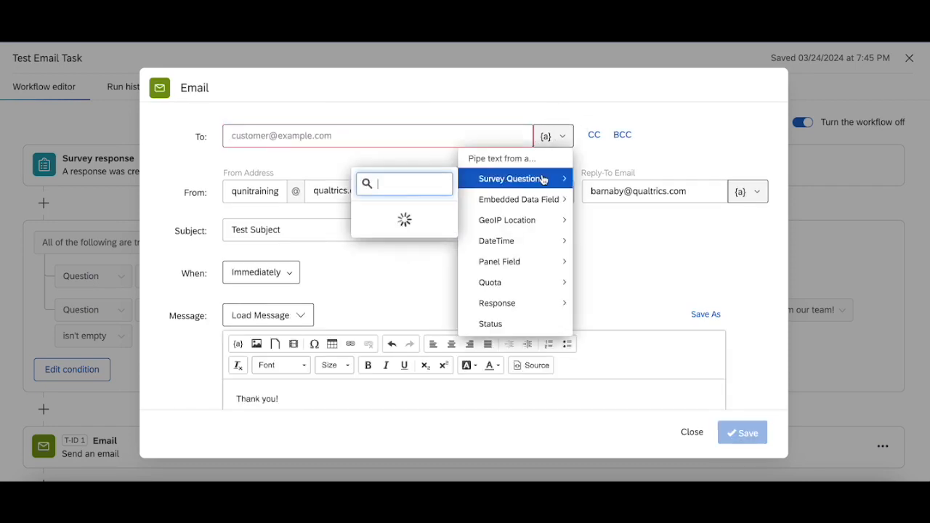
mouse_move(349, 243)
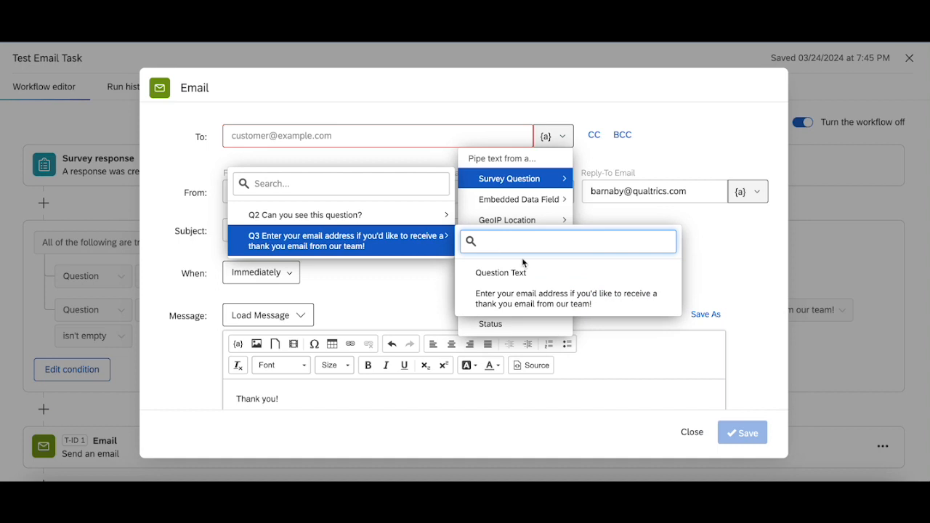
click(533, 304)
click(743, 432)
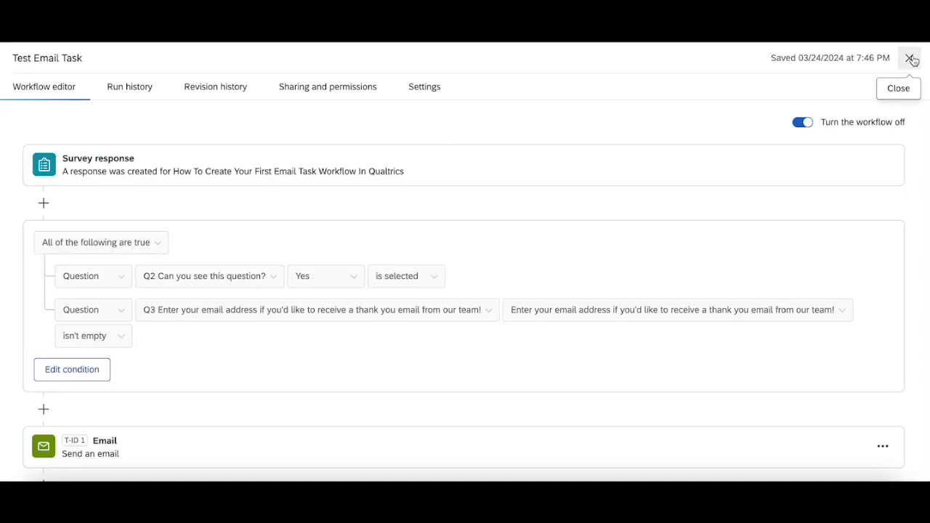
click(909, 59)
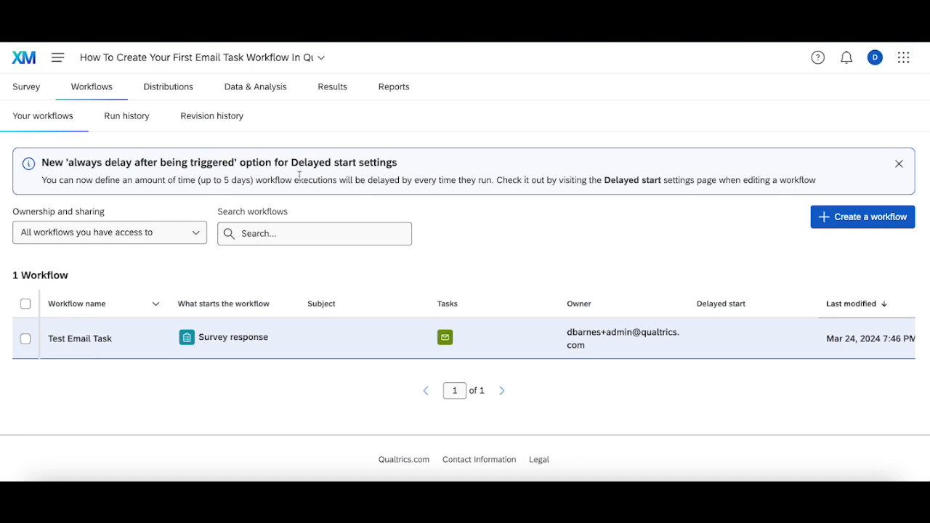
From the survey editor, preview and submit a Yes response with a test email address, then return to Workflows
click(37, 92)
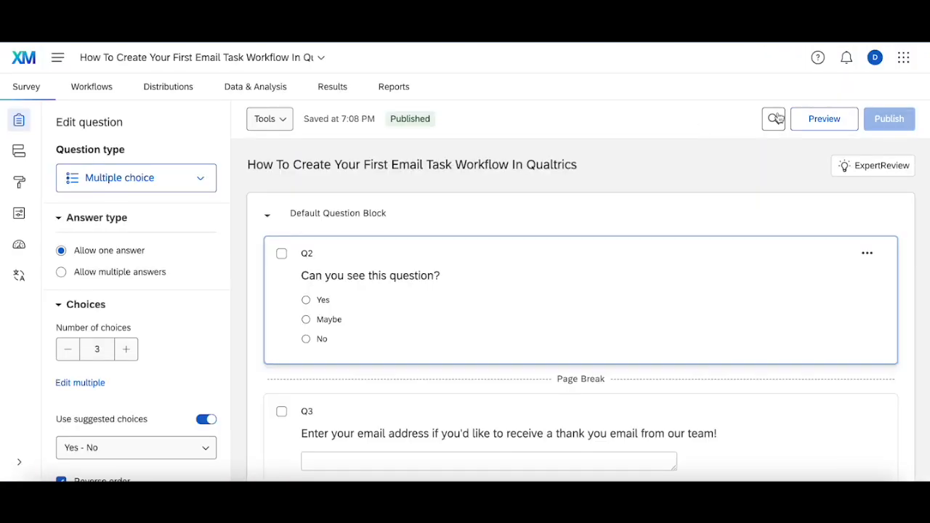
click(817, 118)
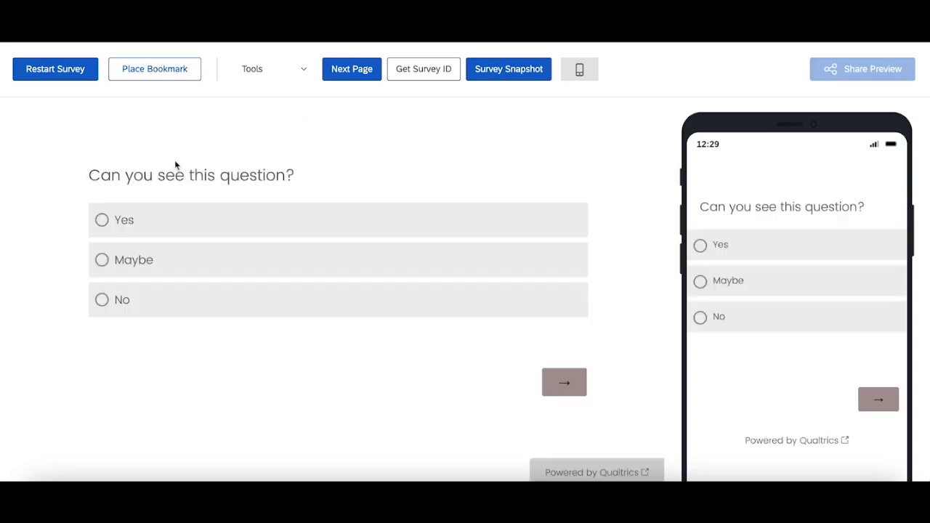
click(198, 222)
click(561, 381)
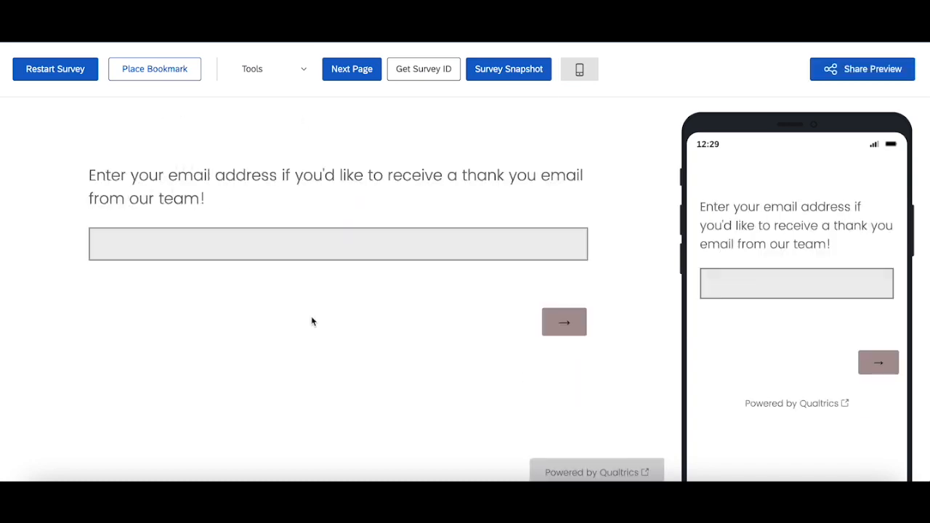
click(301, 244)
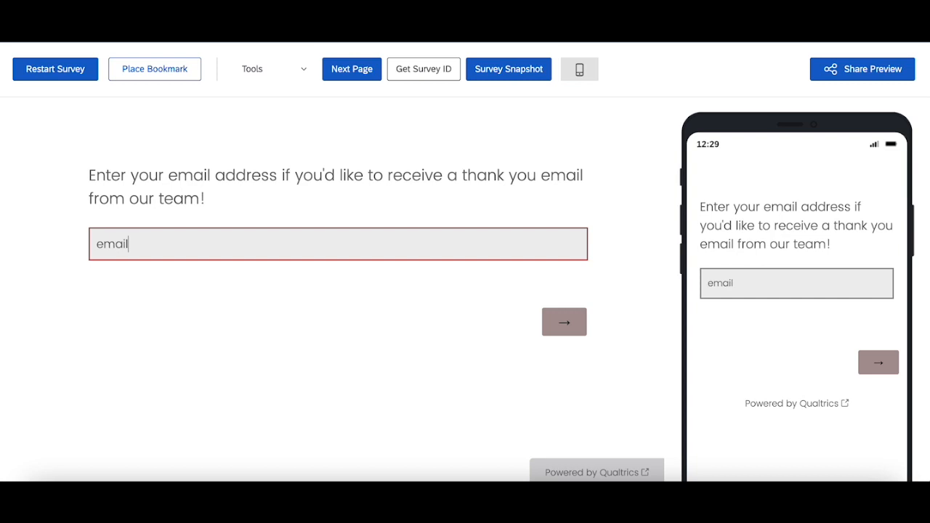
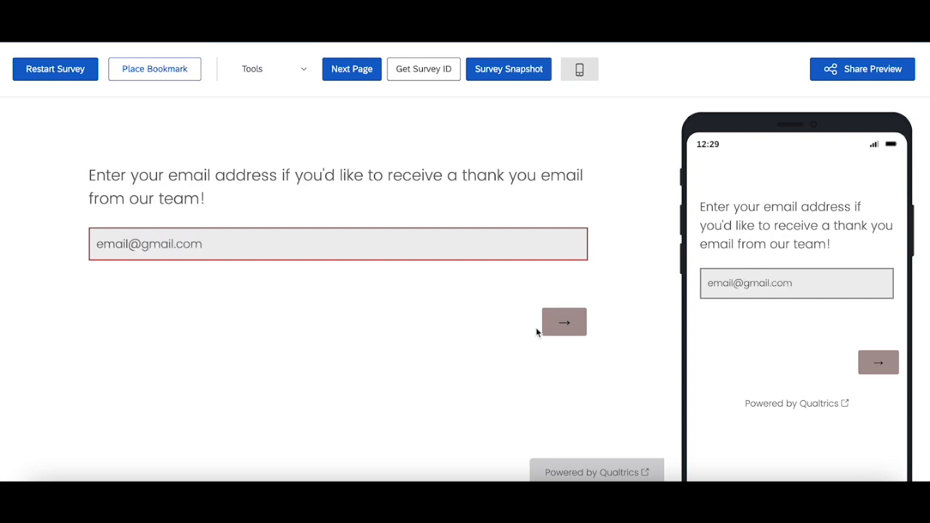
click(553, 323)
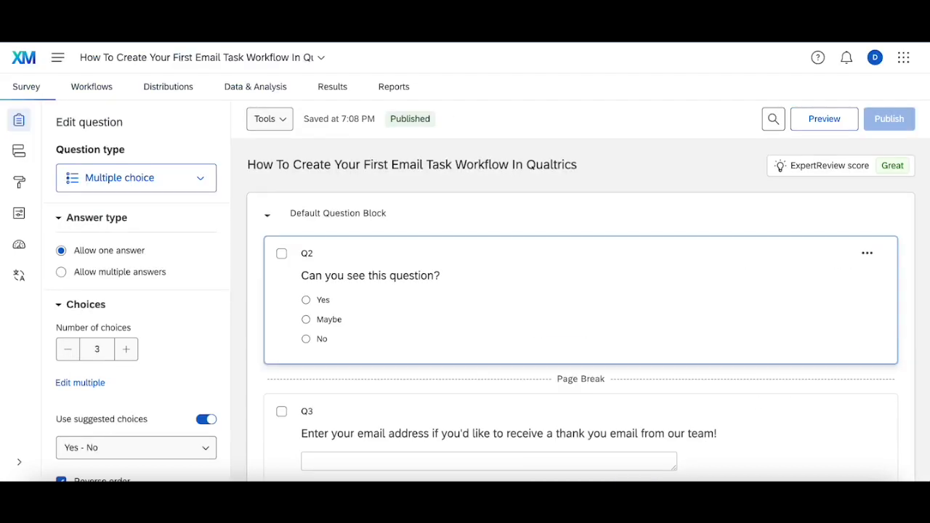
click(103, 94)
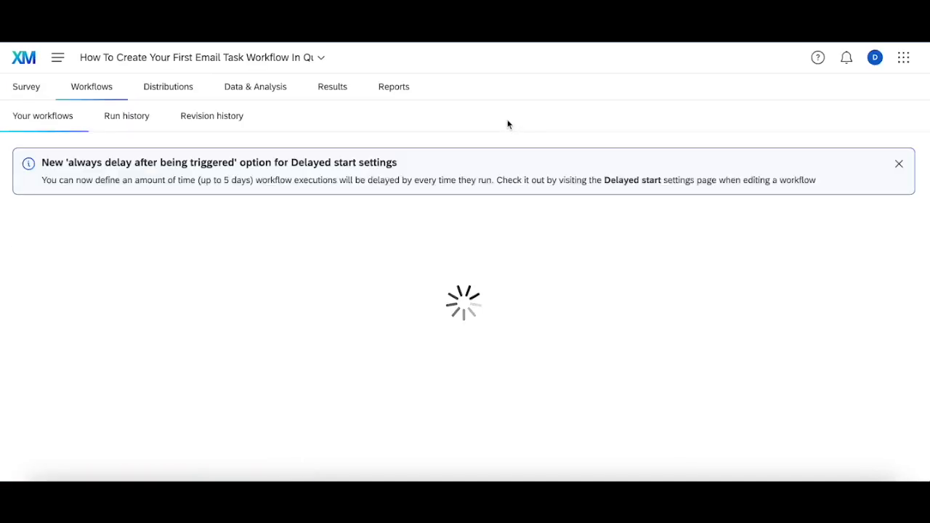
Refresh the run history until the 7:46 PM Test Email Task run shows Succeeded
click(121, 116)
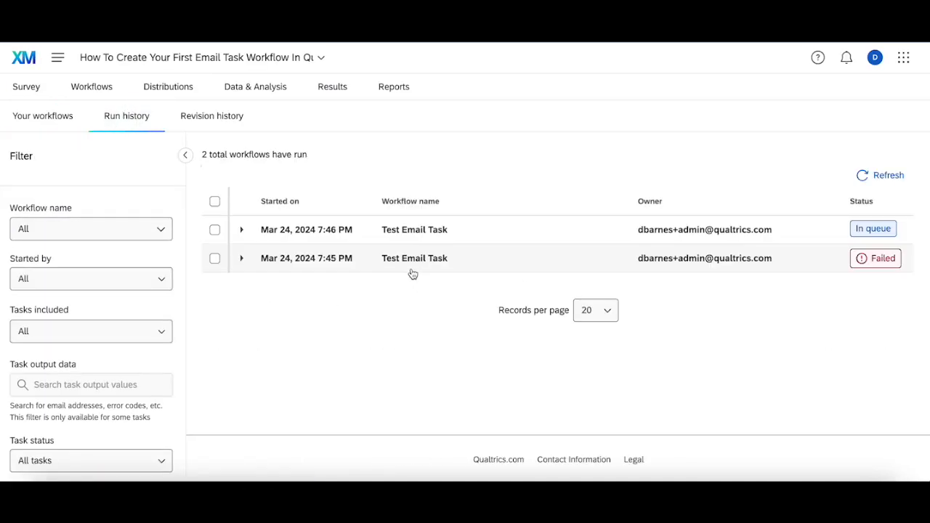
click(887, 175)
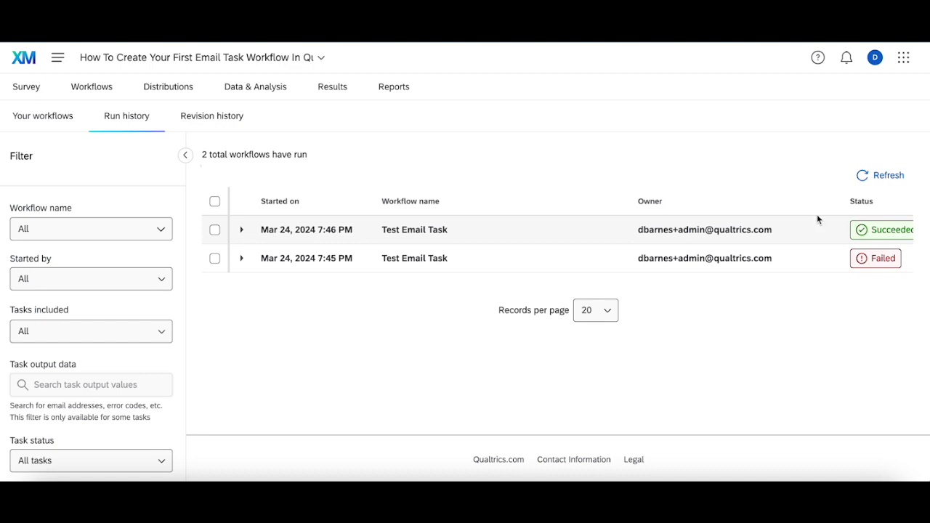
Go from the Survey tab to Workflows and open the Test Email Task workflow
click(39, 94)
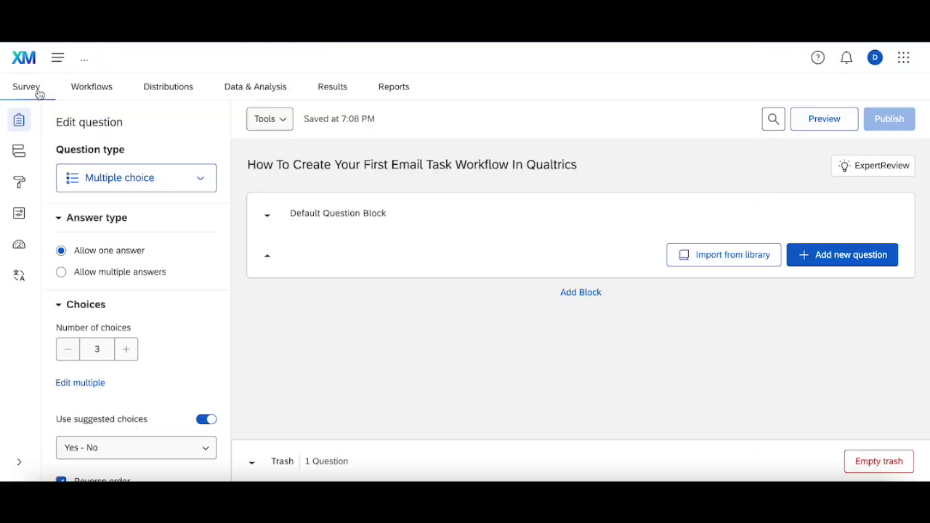
click(94, 89)
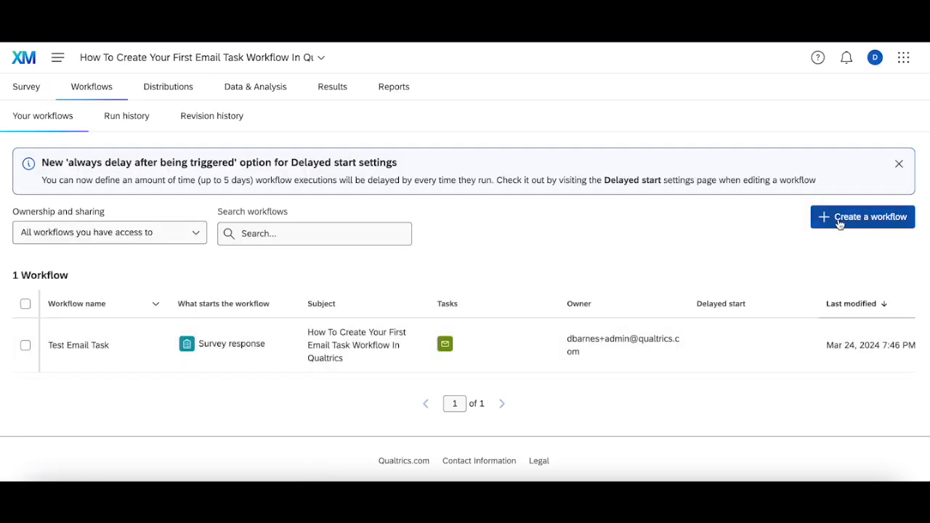
click(365, 349)
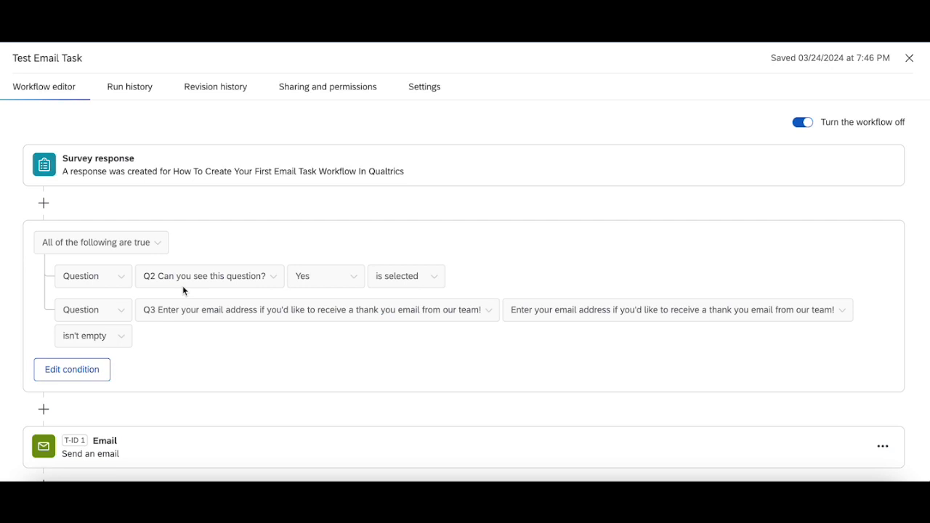
Open the Email task and review its Q3-piped recipient, Thank you! message and three checked options
scroll(183, 287, down, 1)
click(204, 444)
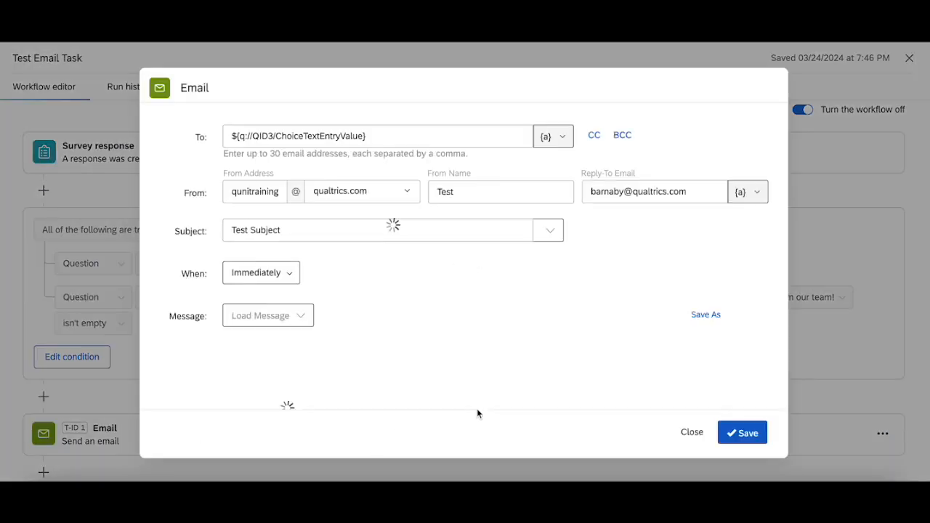
click(234, 135)
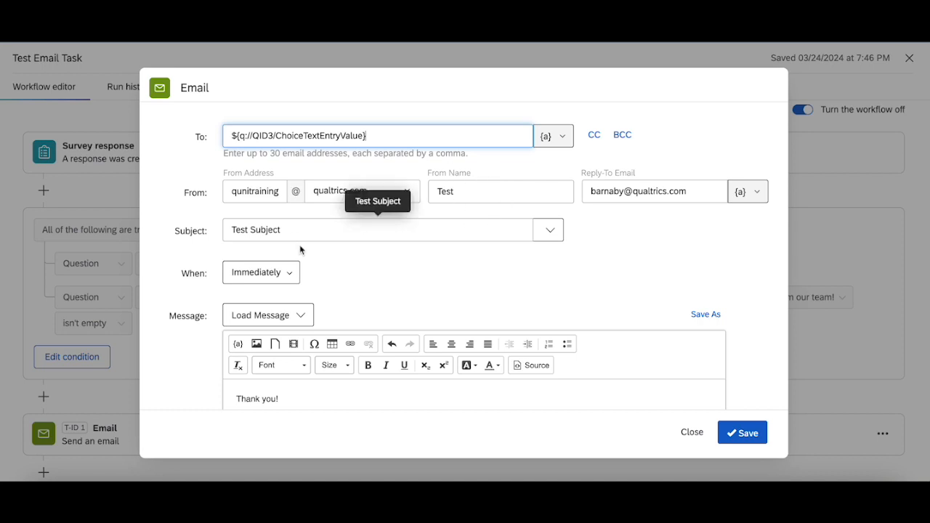
scroll(399, 285, down, 2)
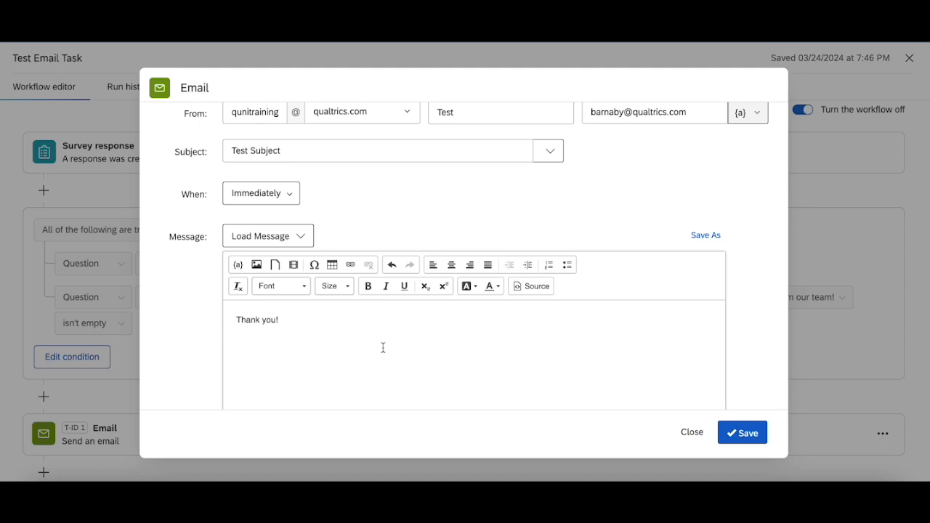
scroll(383, 348, down, 4)
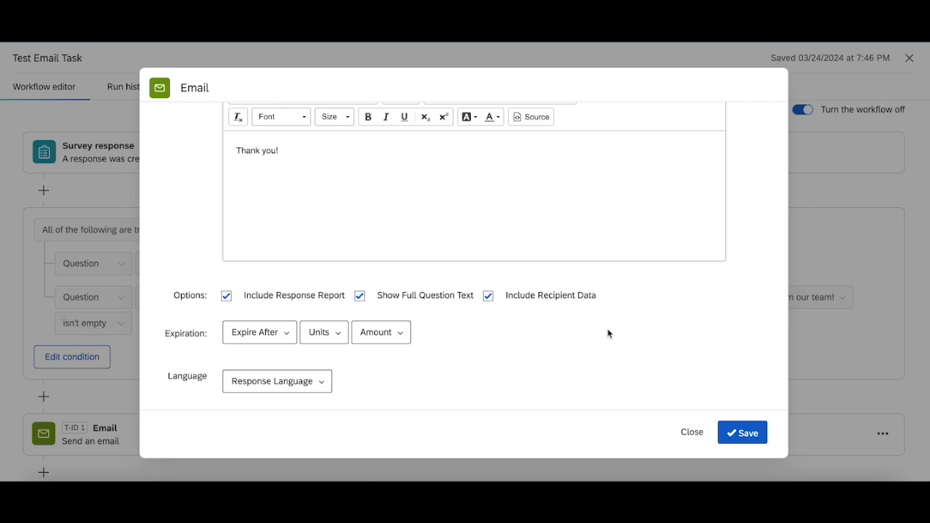
scroll(606, 335, down, 2)
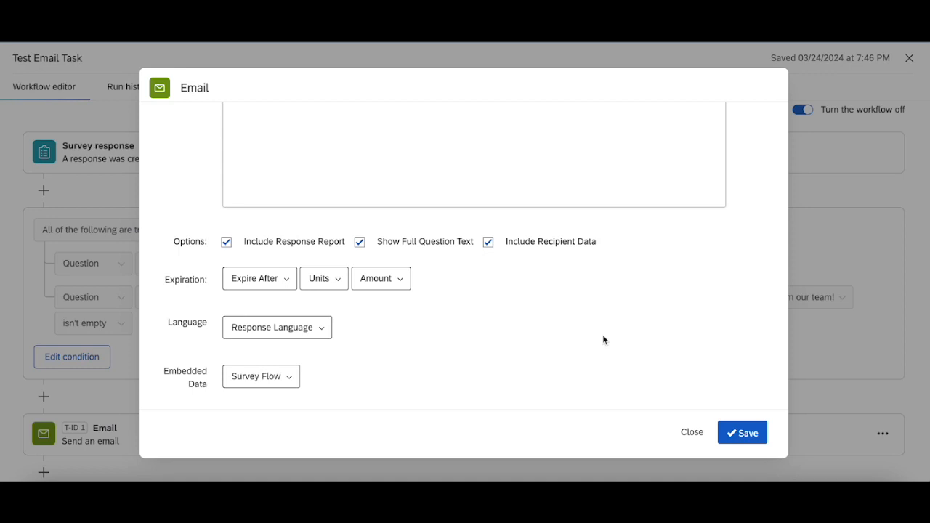